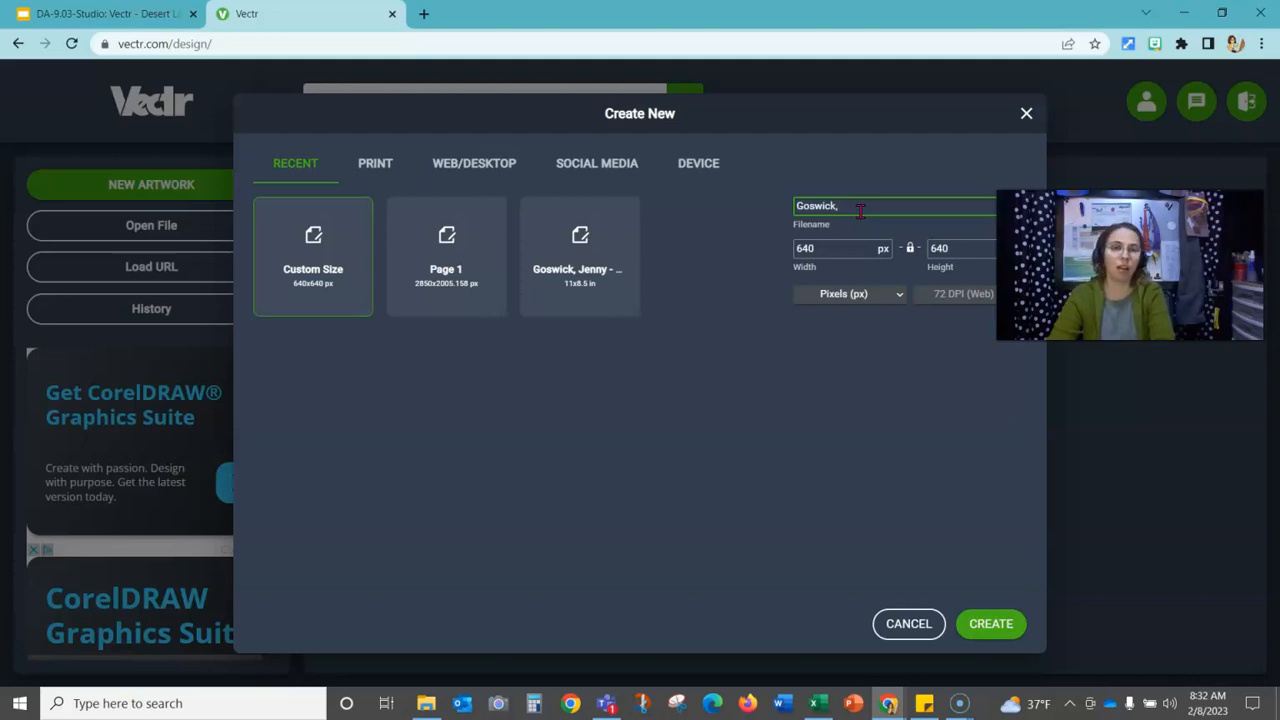
Name the new artwork file with the student's last and first name followed by "Vectr - Desert Landscape".
text(Jen.)
text(ny - Vectr - Desert Landscape)
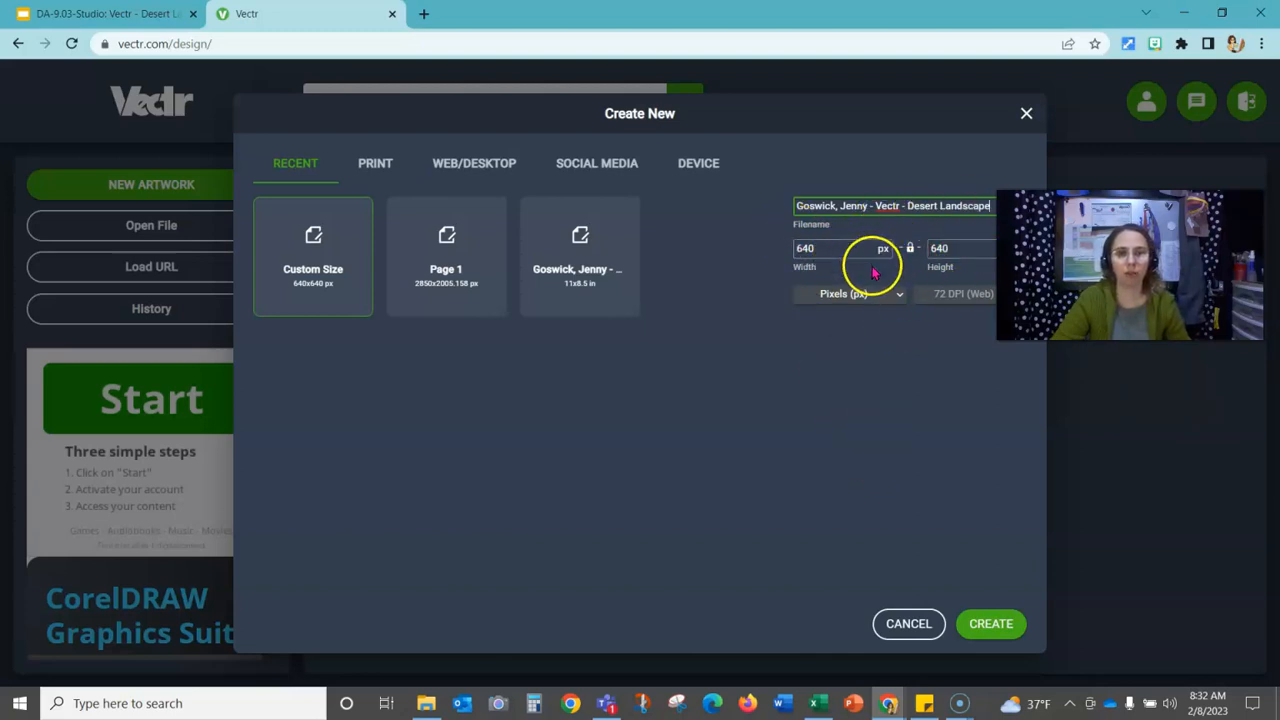
drag(1085, 275, 1067, 429)
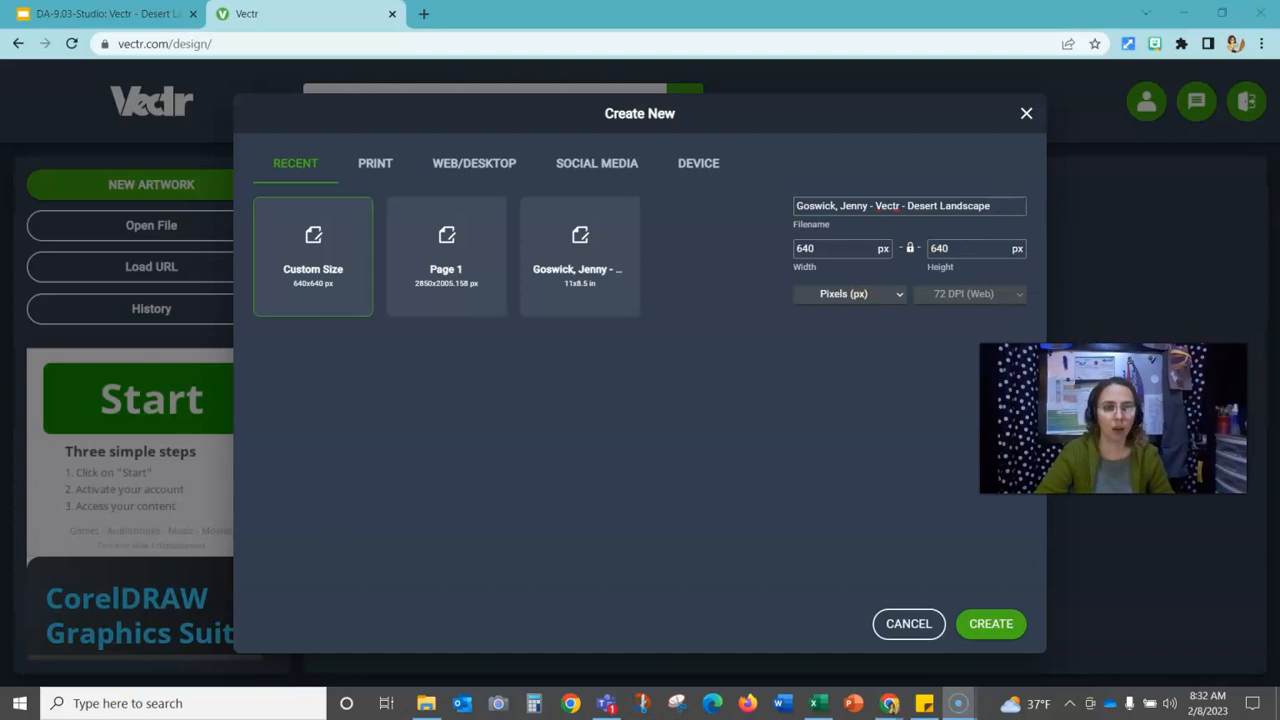
Create the artwork in inches, 11 in wide and 8.5 in high, with the width-height proportion lock released.
click(896, 296)
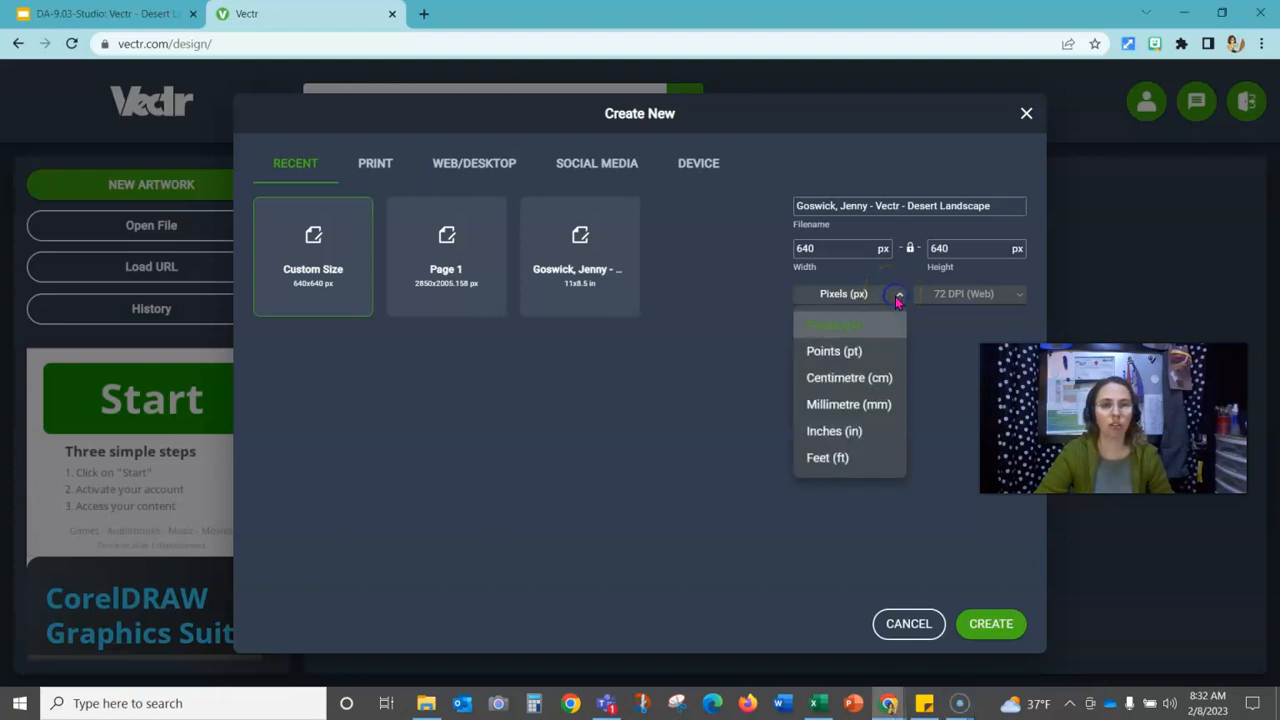
click(848, 431)
drag(843, 250, 778, 255)
text(11)
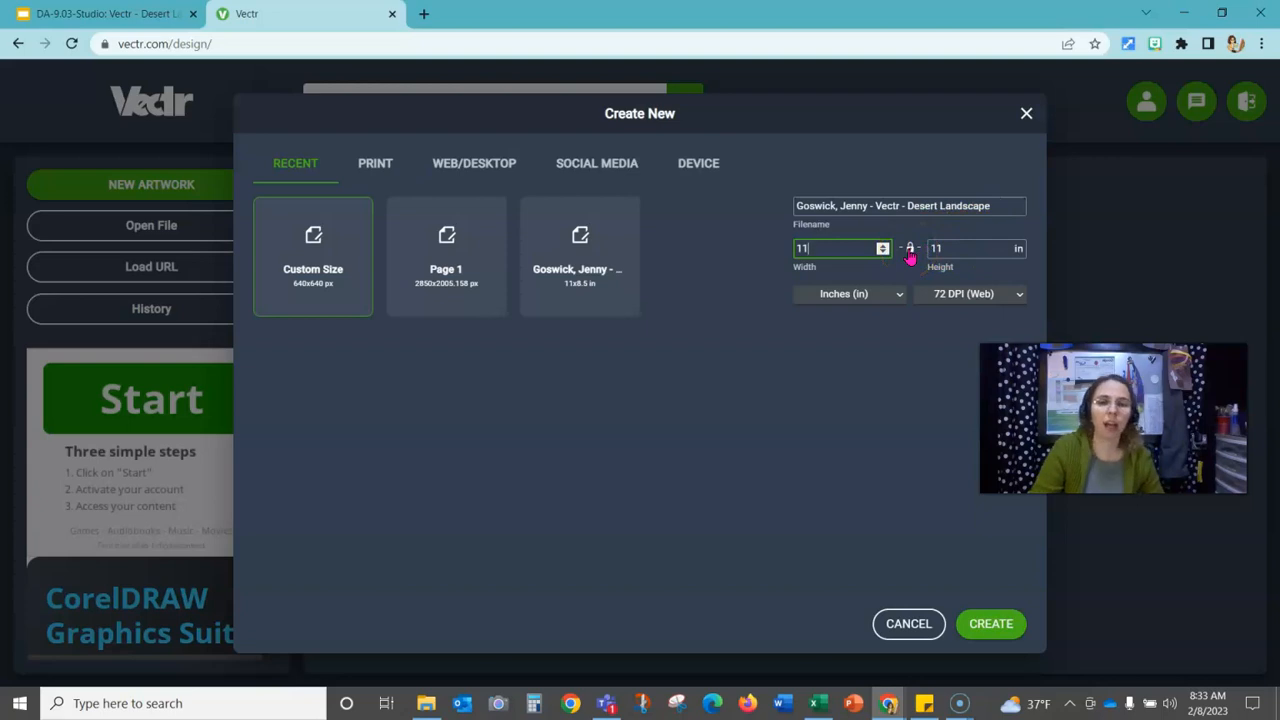
click(910, 252)
click(910, 252)
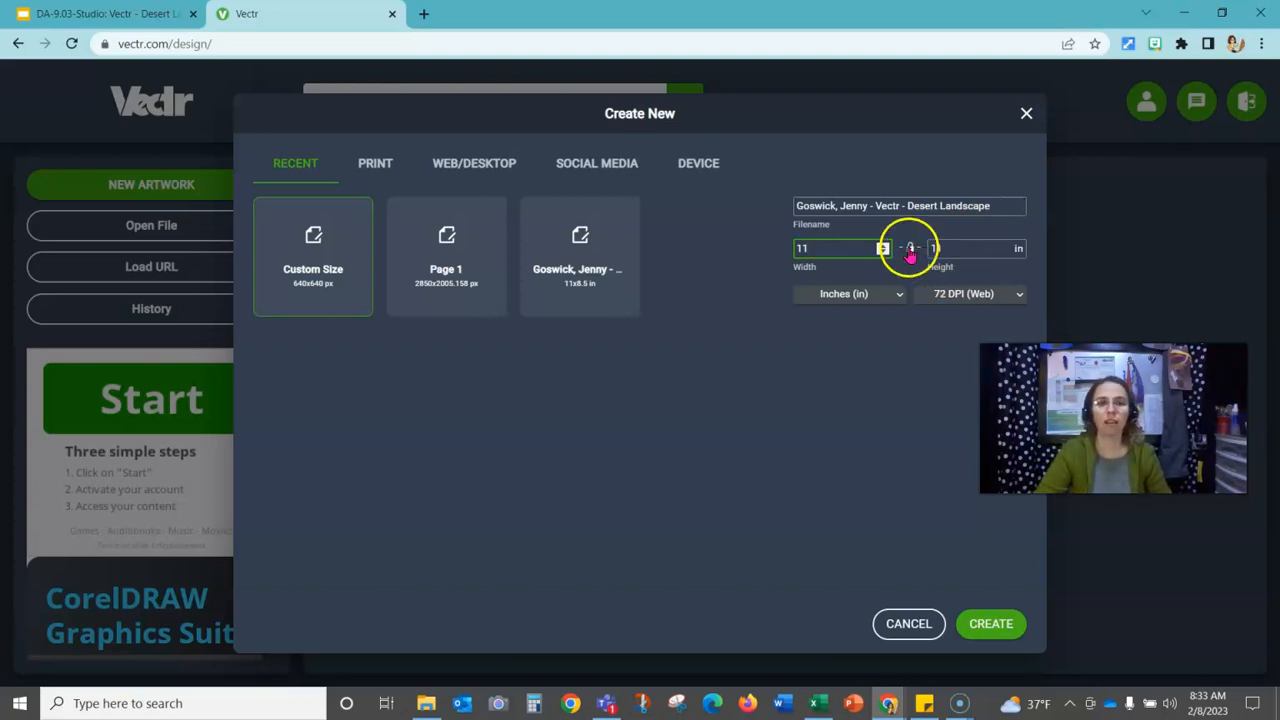
click(912, 251)
click(911, 252)
drag(953, 247, 919, 240)
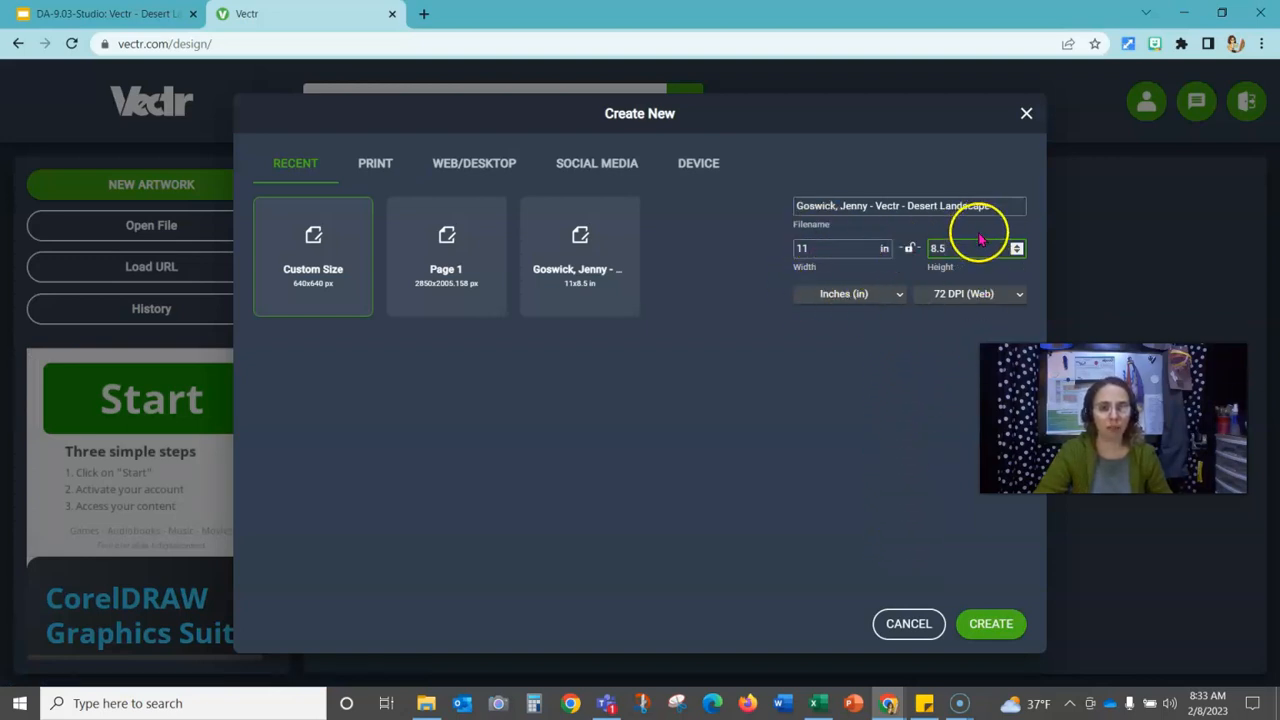
click(987, 628)
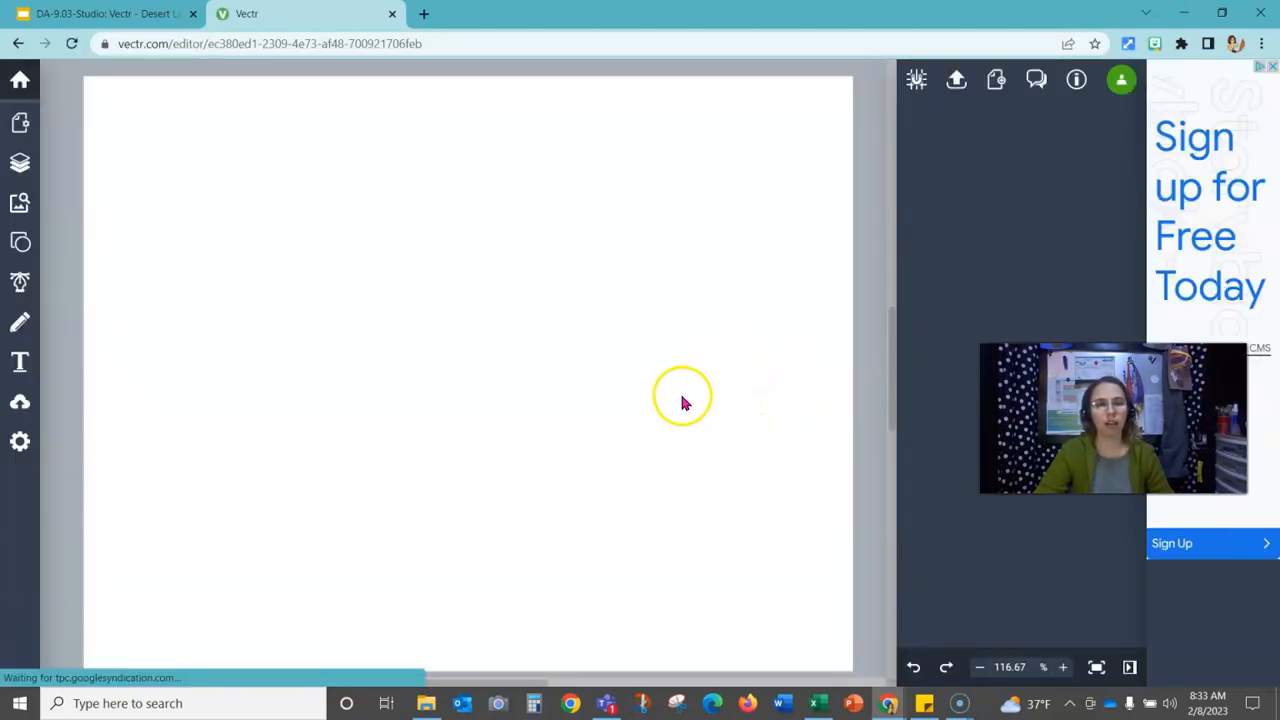
Practise zooming and panning around the blank artboard, finishing with the whole page in view at 97% zoom.
scroll(684, 402, down, 1)
scroll(684, 402, up, 1)
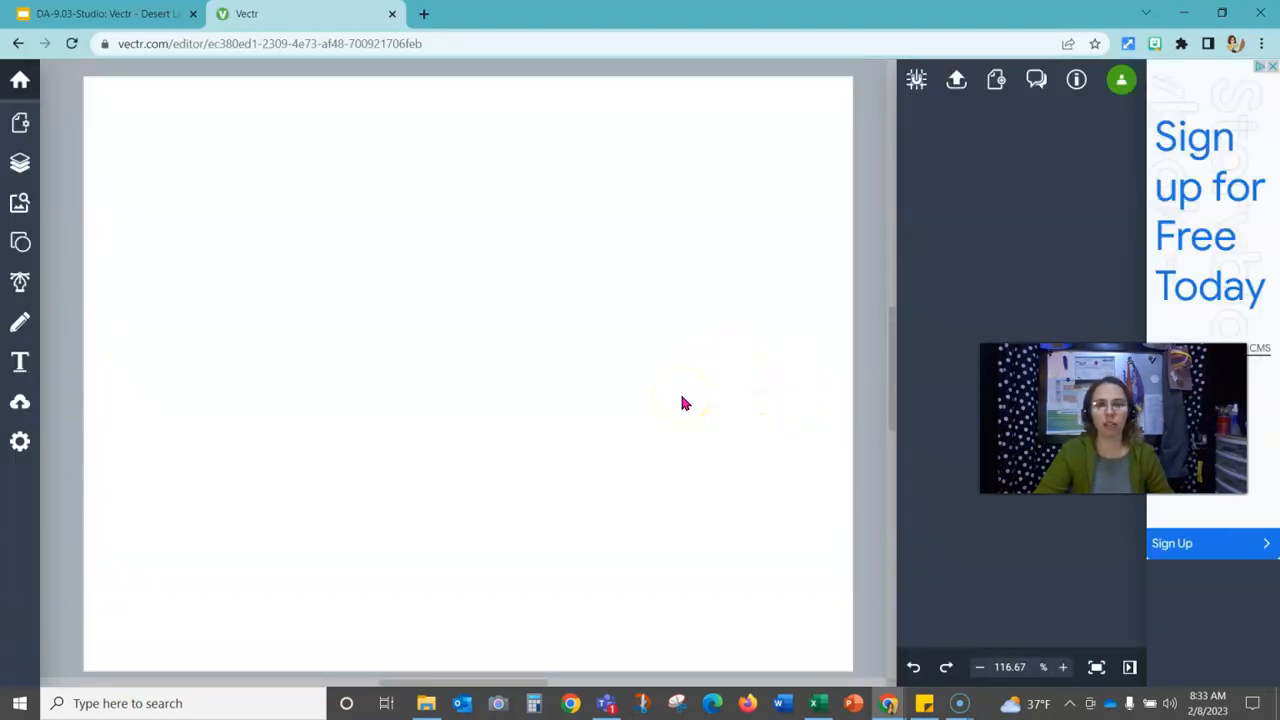
scroll(678, 410, down, 4)
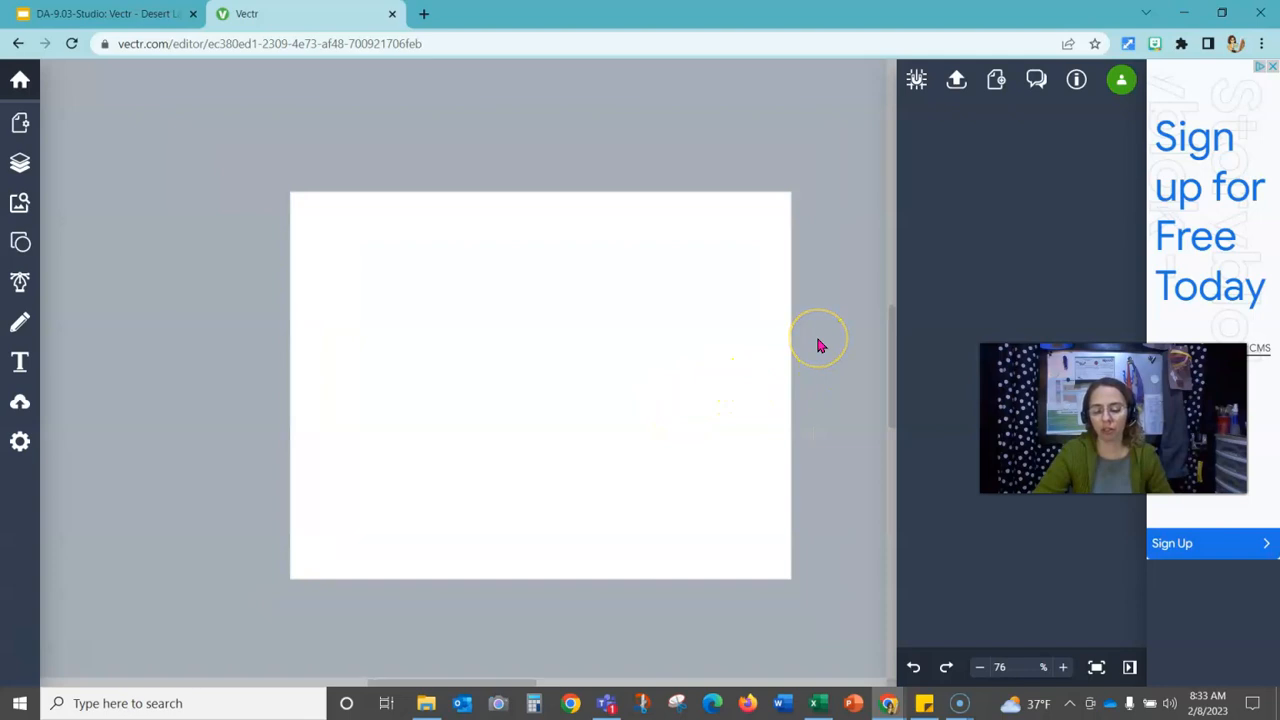
drag(817, 335, 598, 244)
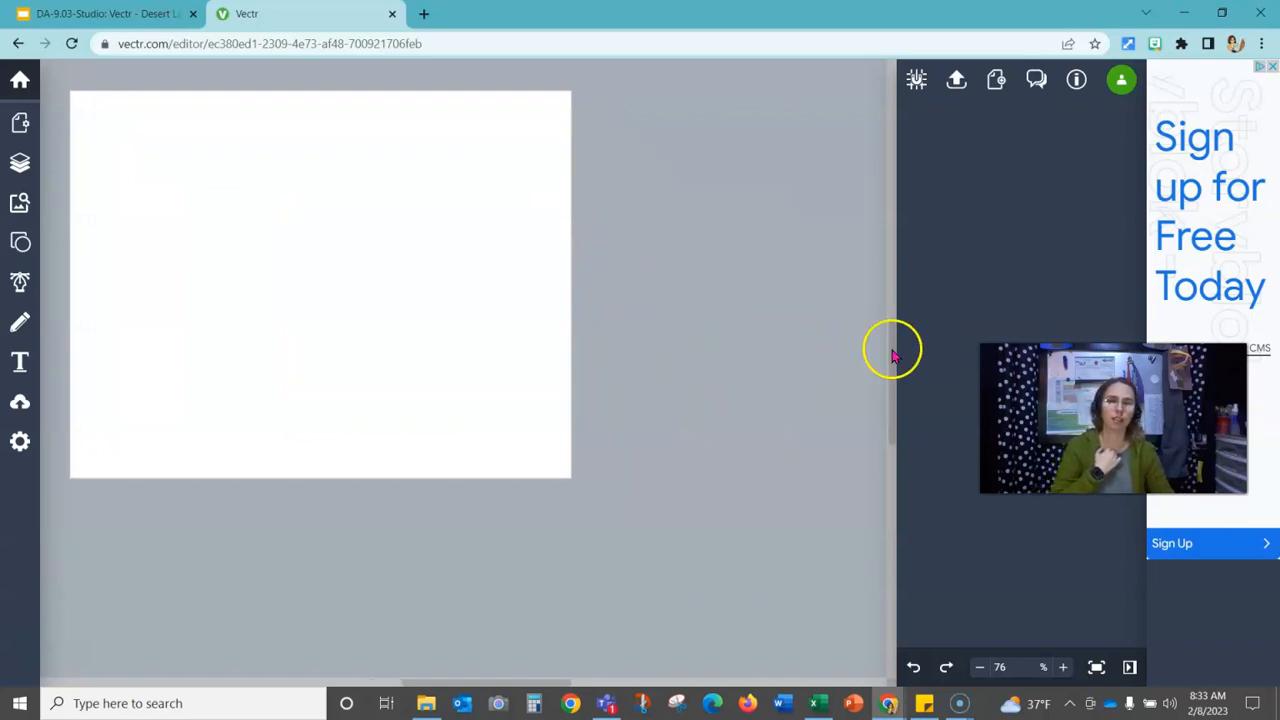
drag(683, 300, 726, 323)
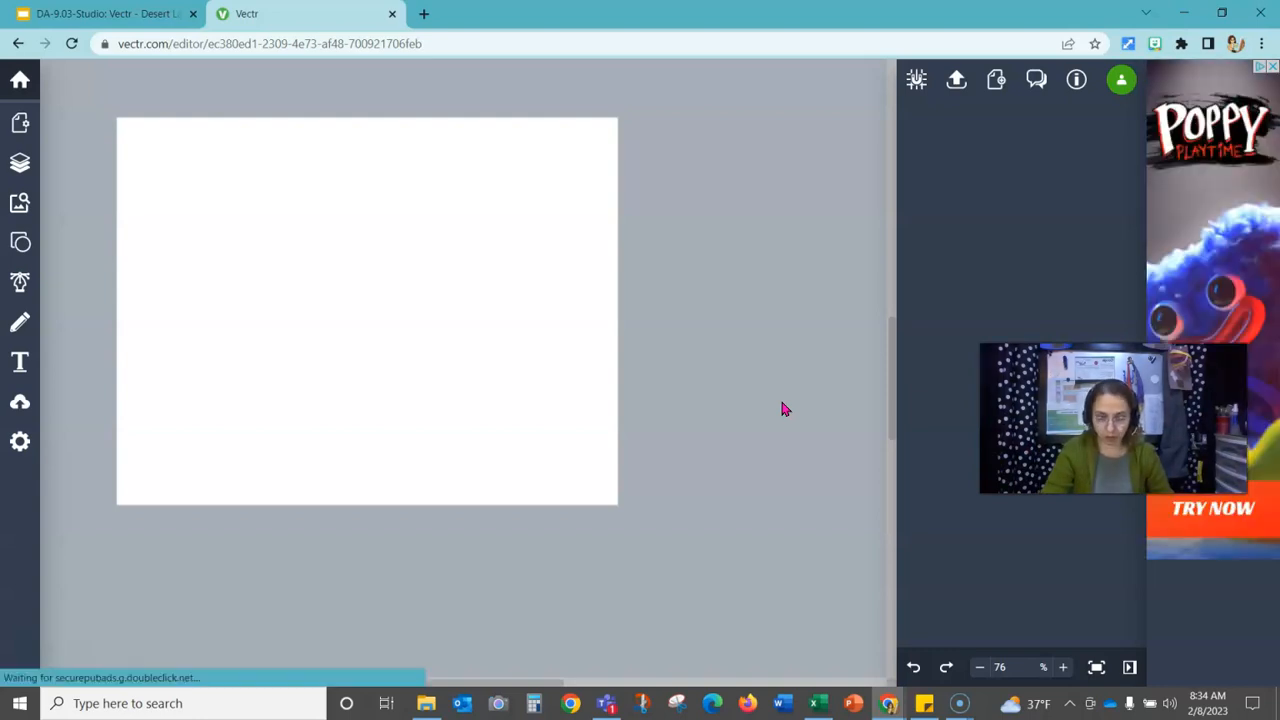
click(1066, 670)
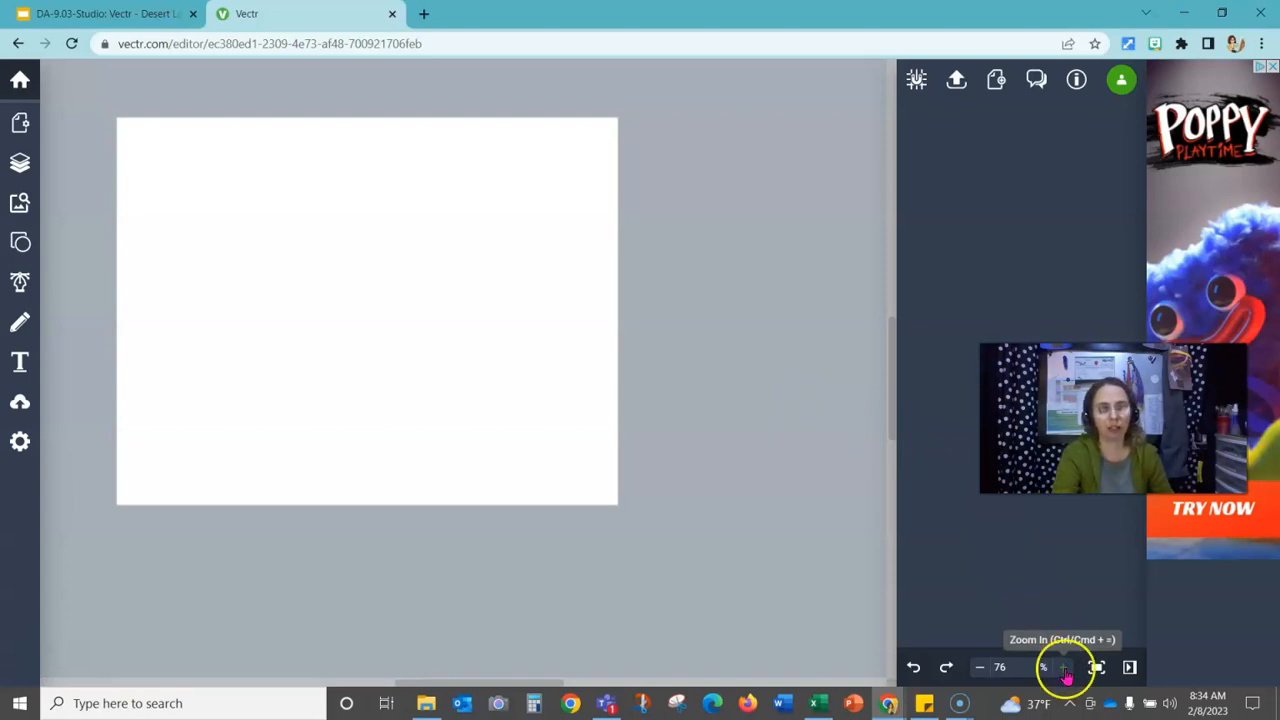
click(1064, 668)
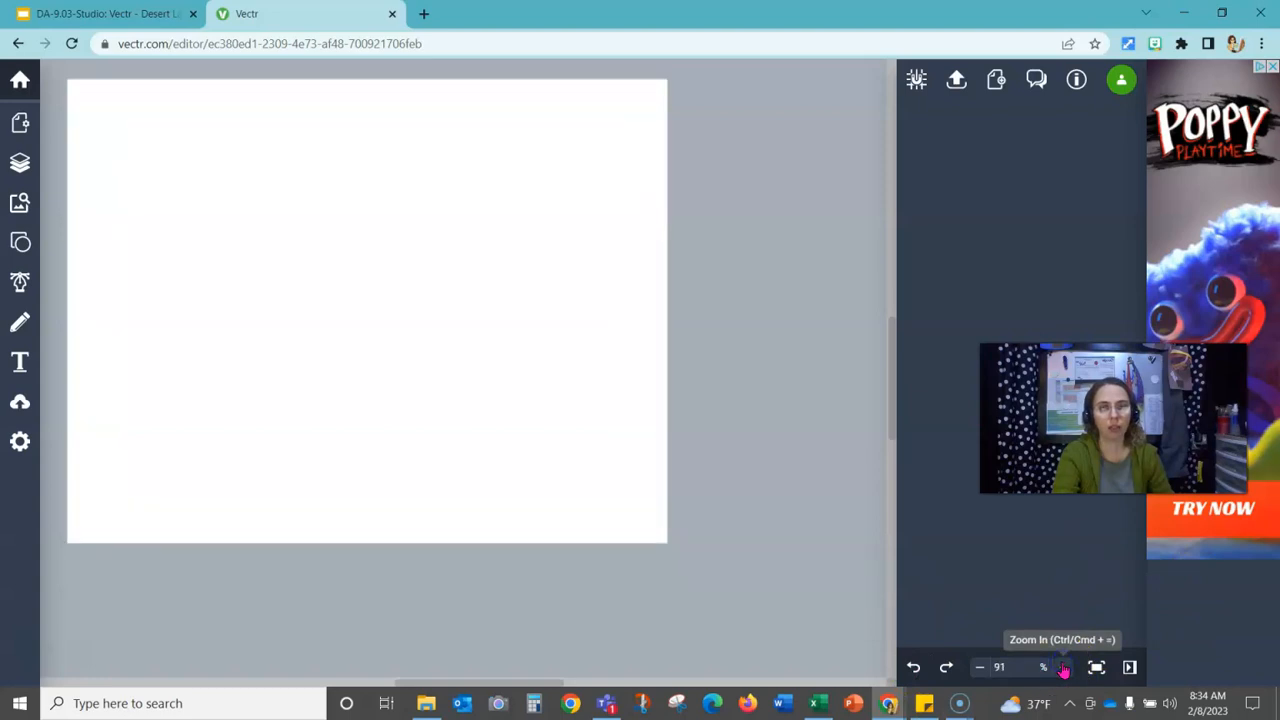
click(986, 668)
click(1064, 668)
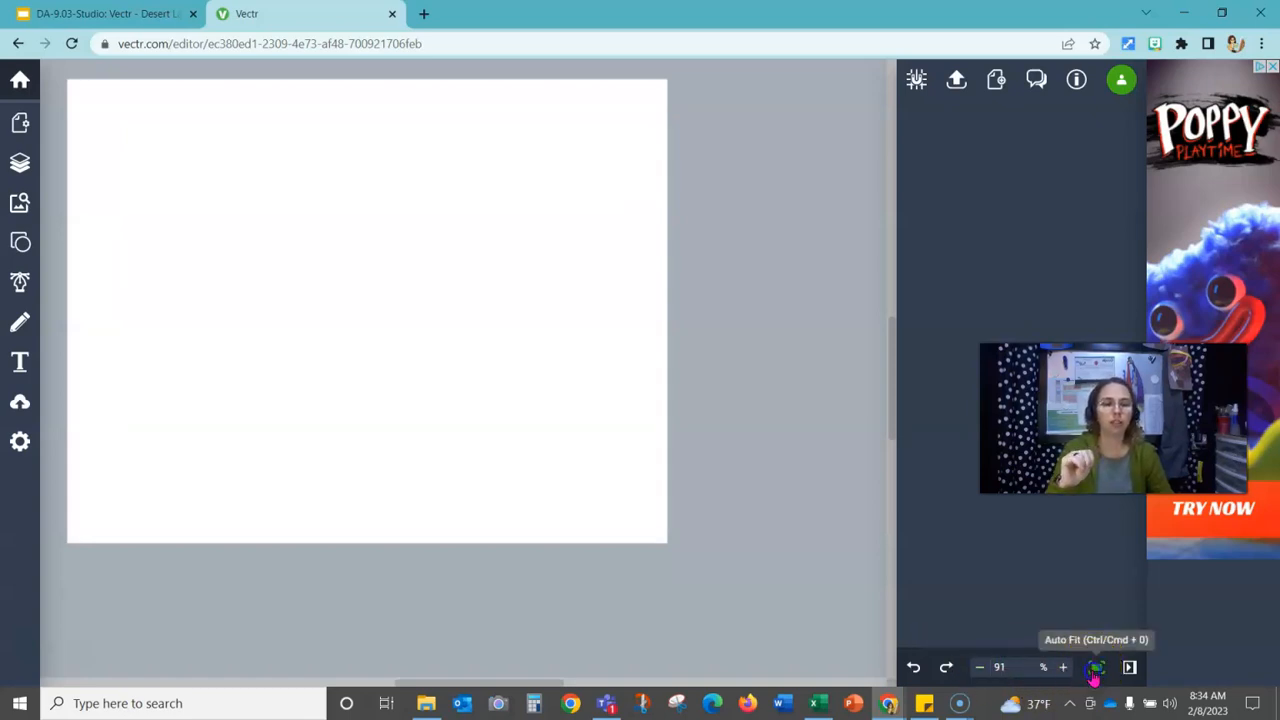
click(1095, 668)
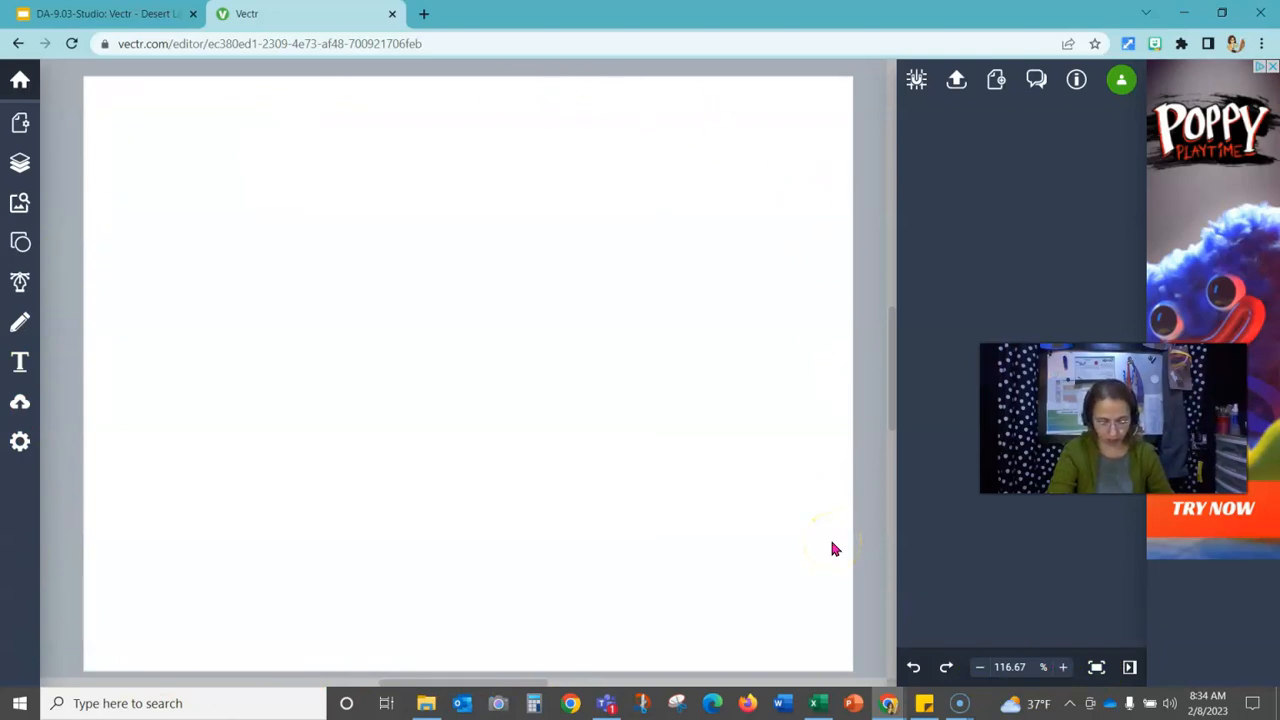
click(979, 667)
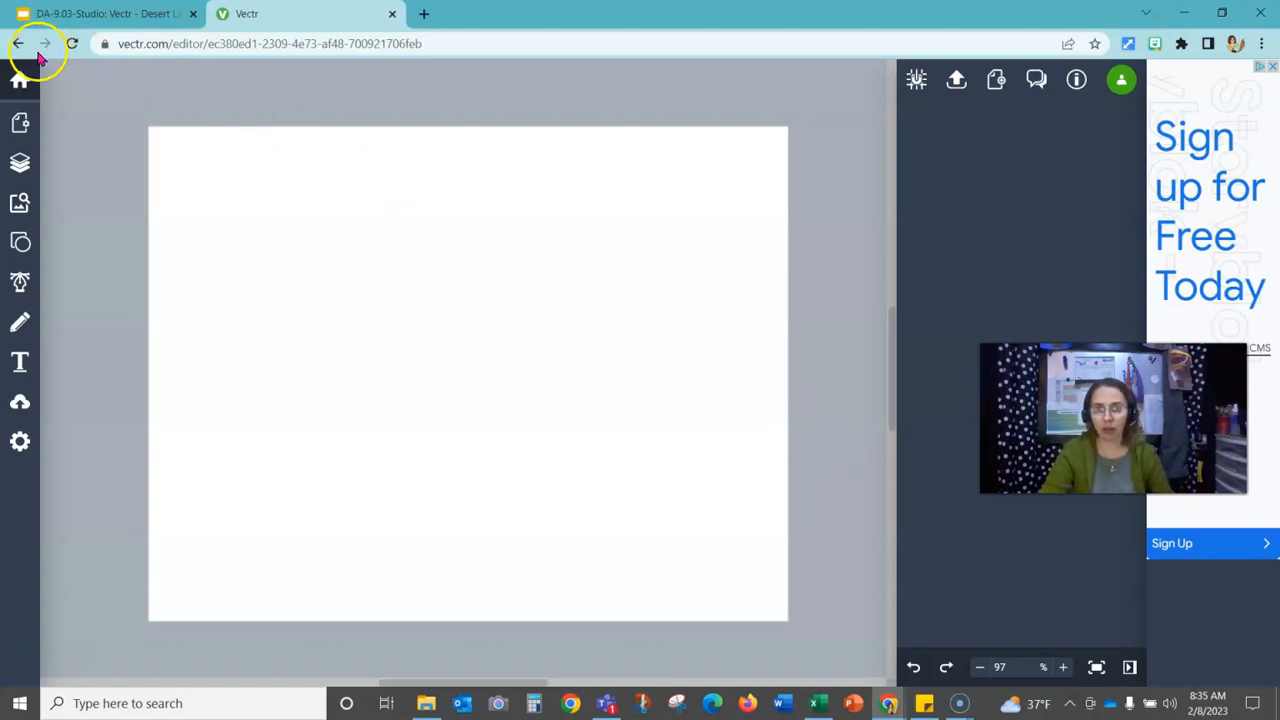
Draw a rectangle covering the whole artboard, about 11 in wide and 8.53 in high.
click(22, 248)
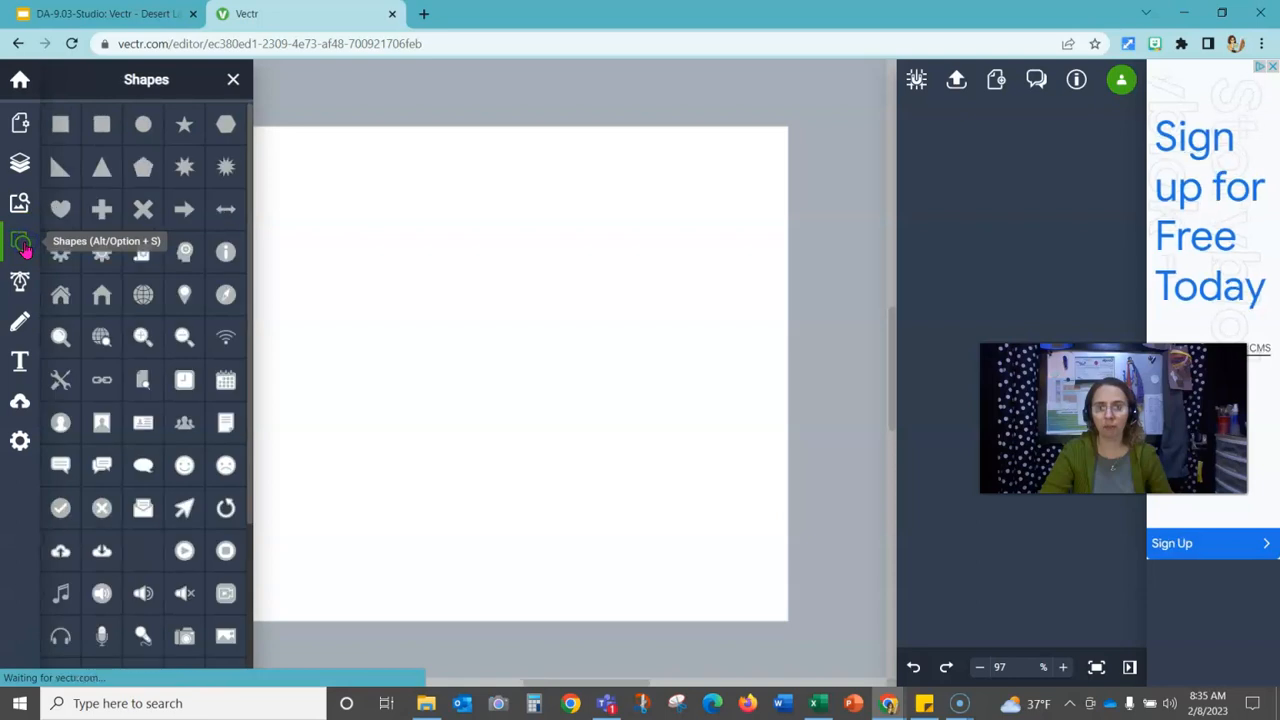
click(60, 125)
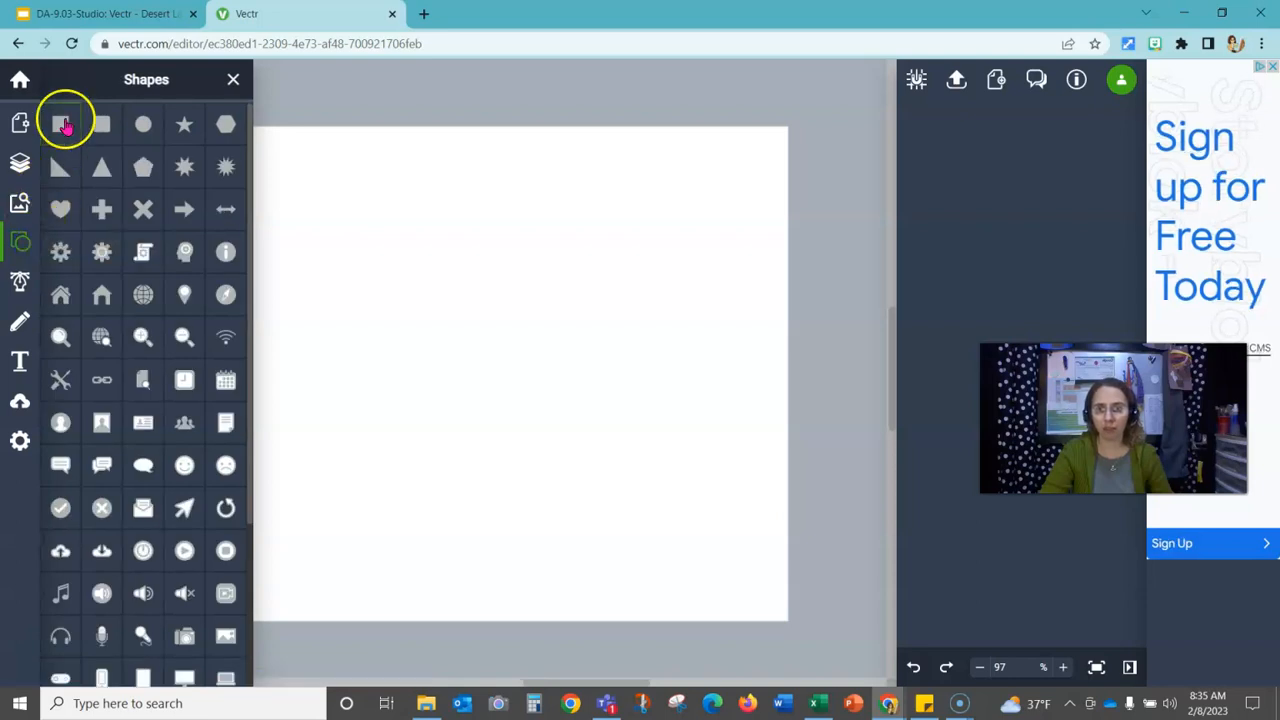
click(233, 79)
drag(148, 133, 790, 623)
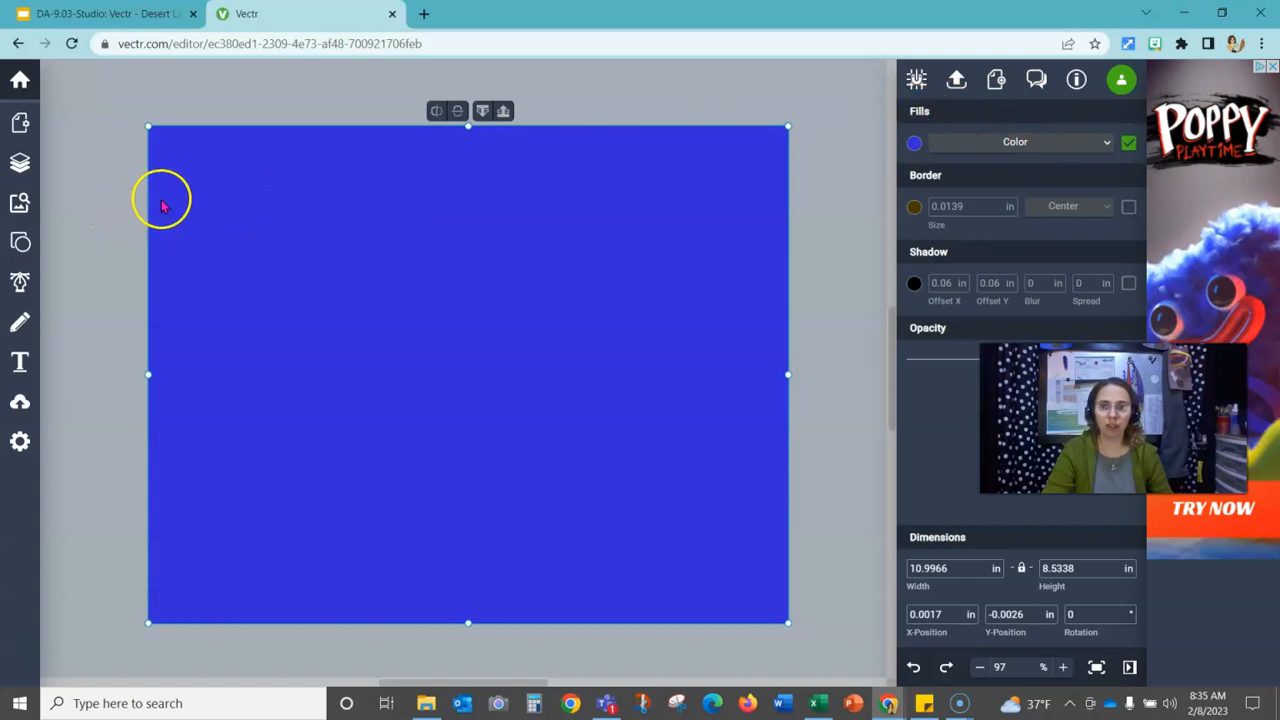
click(808, 184)
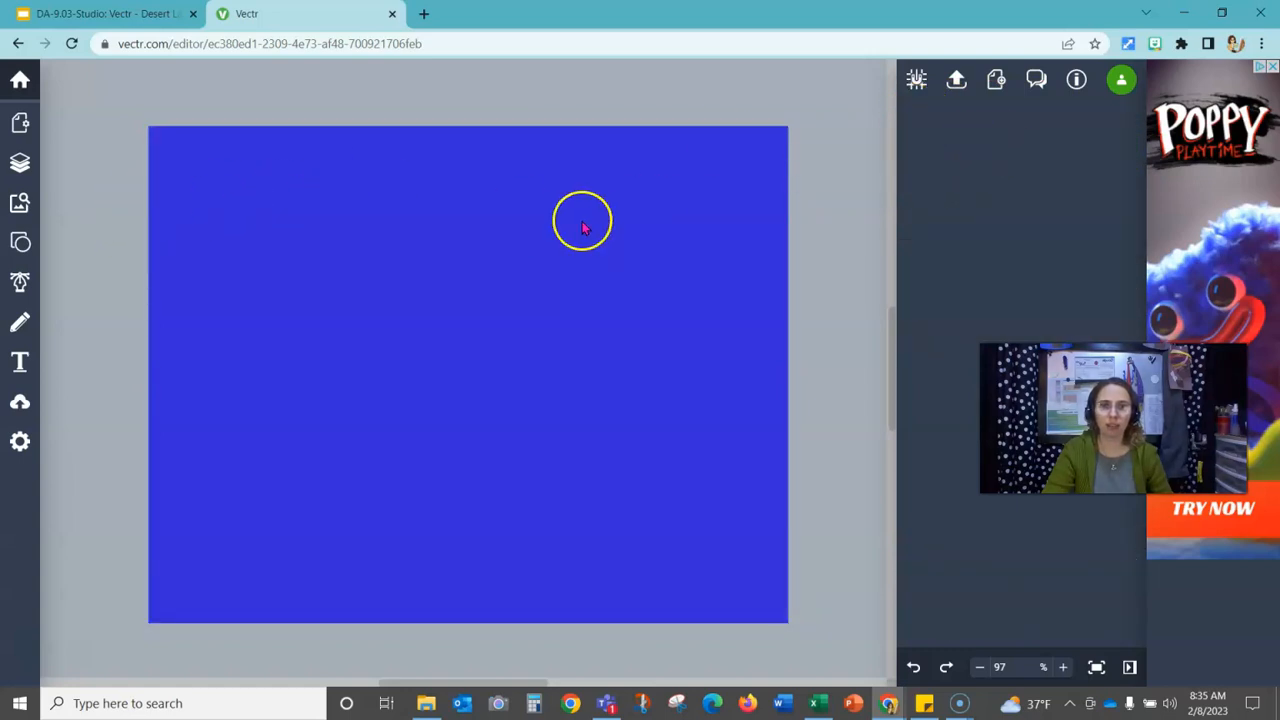
Switch the background rectangle's fill off and on again, and change its solid fill colour to orange.
click(715, 305)
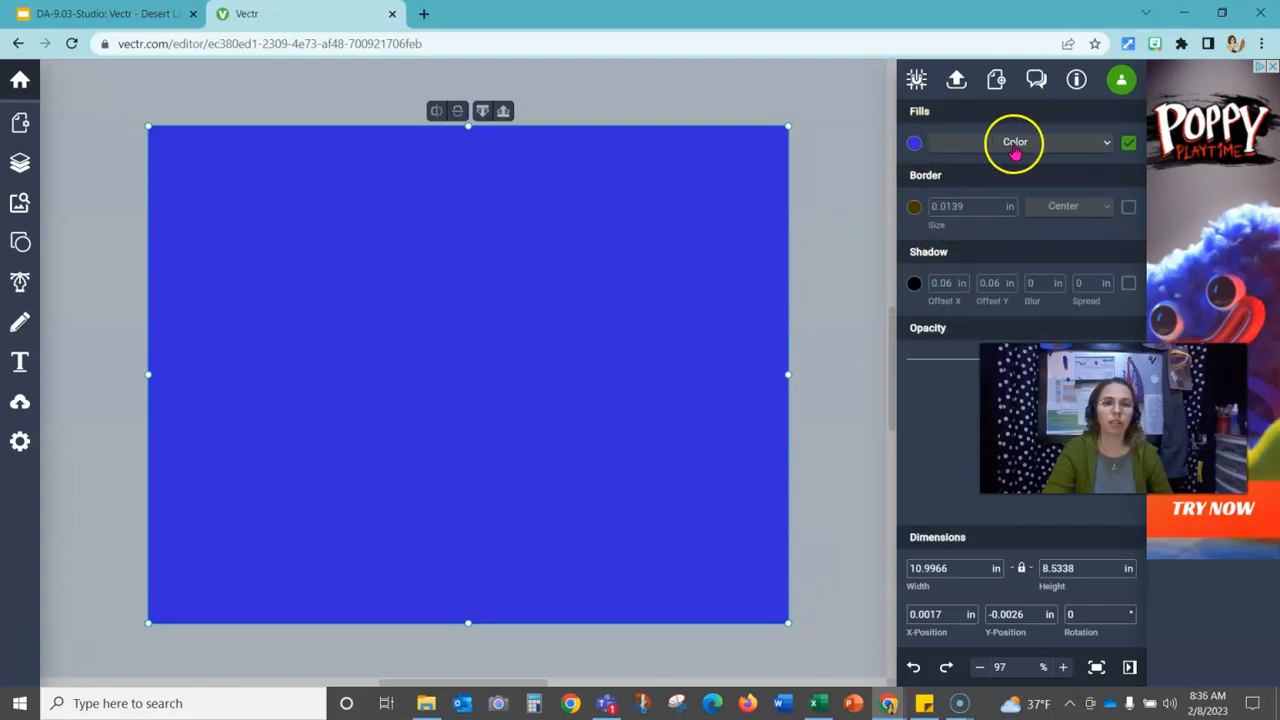
click(1129, 145)
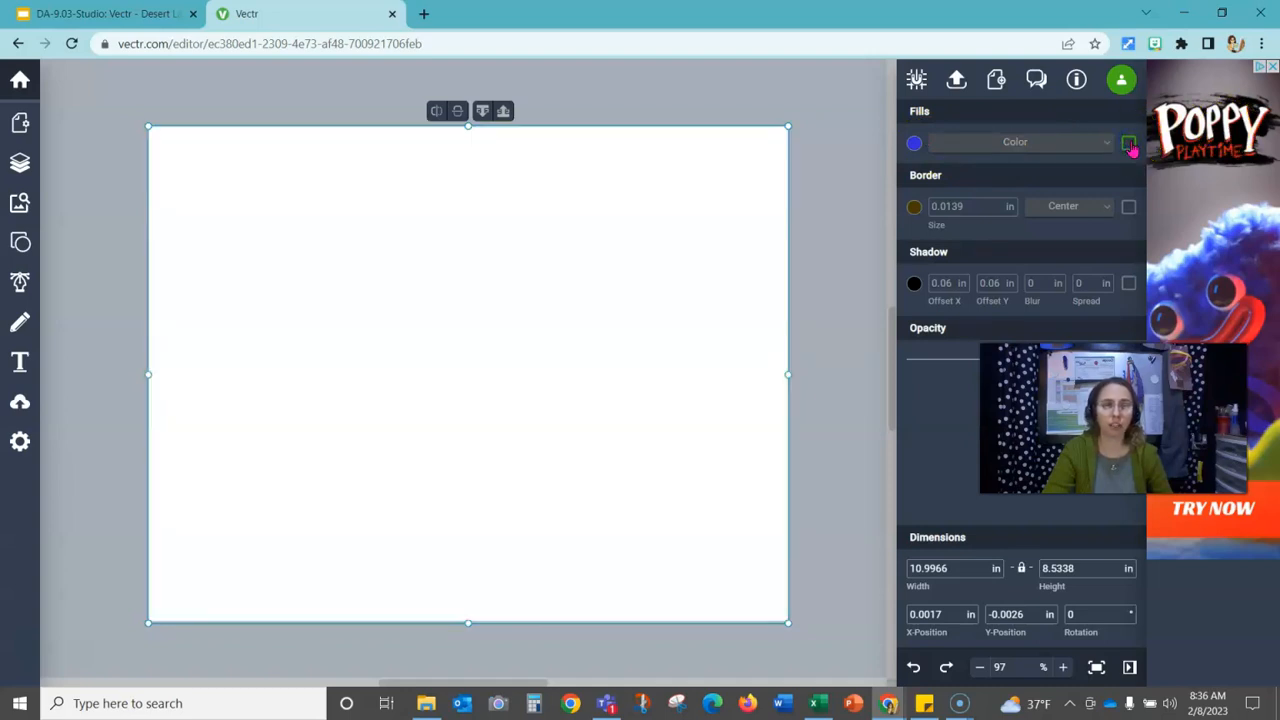
click(1129, 145)
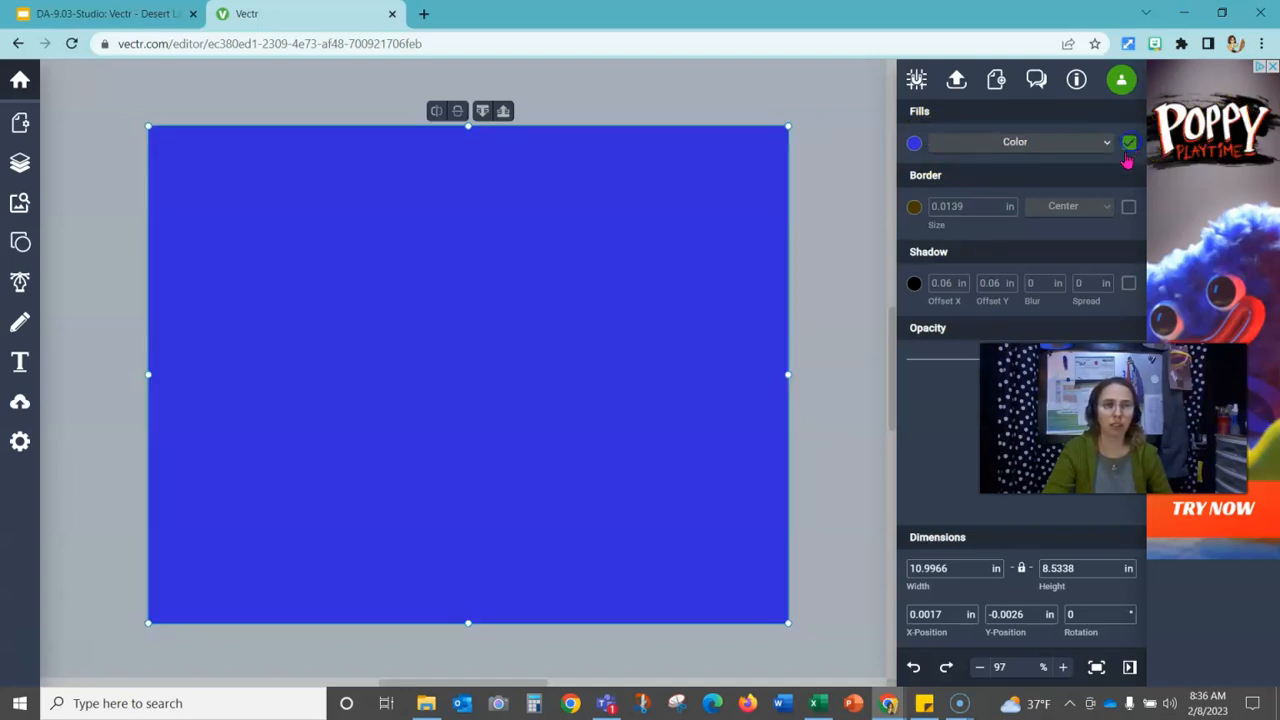
click(914, 146)
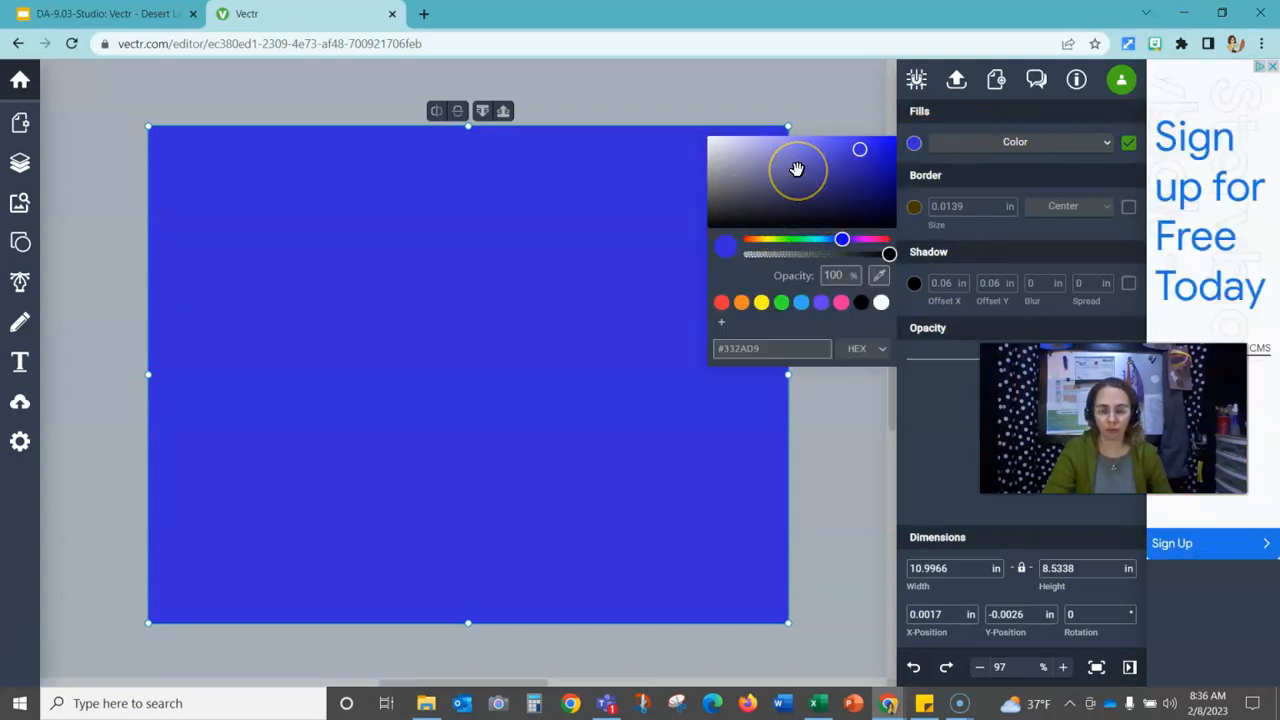
click(760, 238)
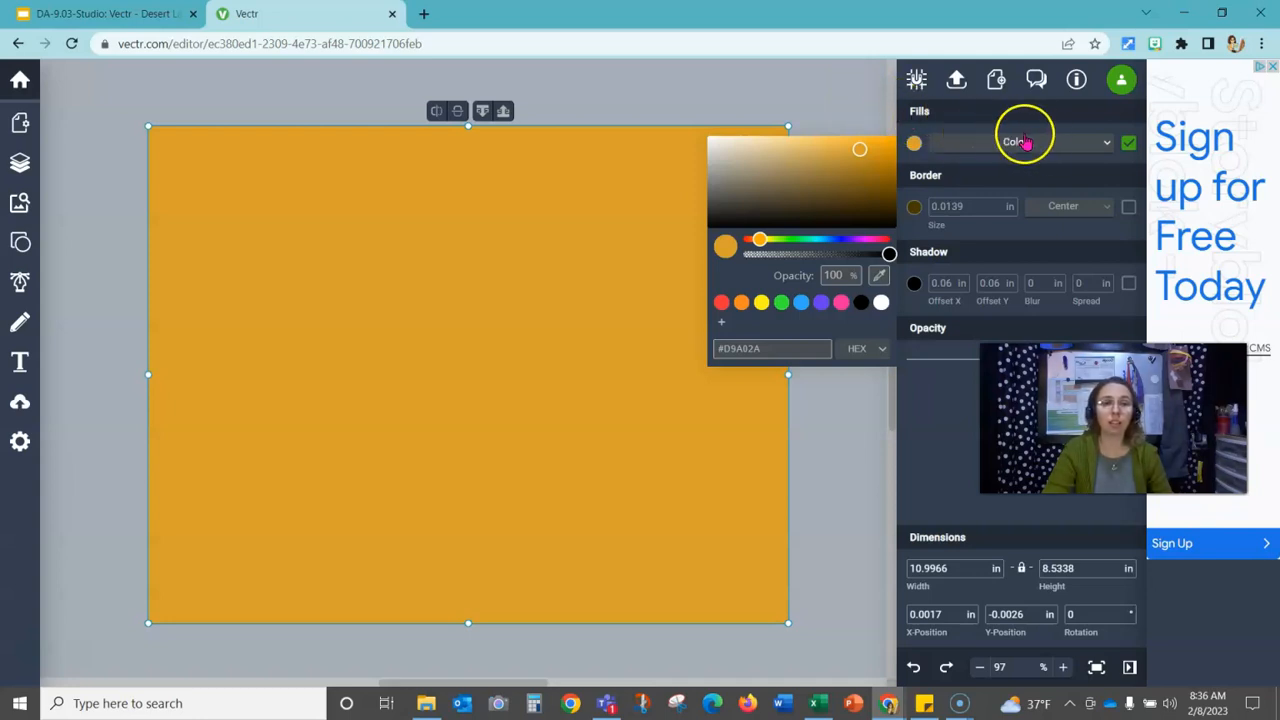
Try a Linear Gradient on the background rectangle and change its fill type to Radial Gradient.
click(1053, 144)
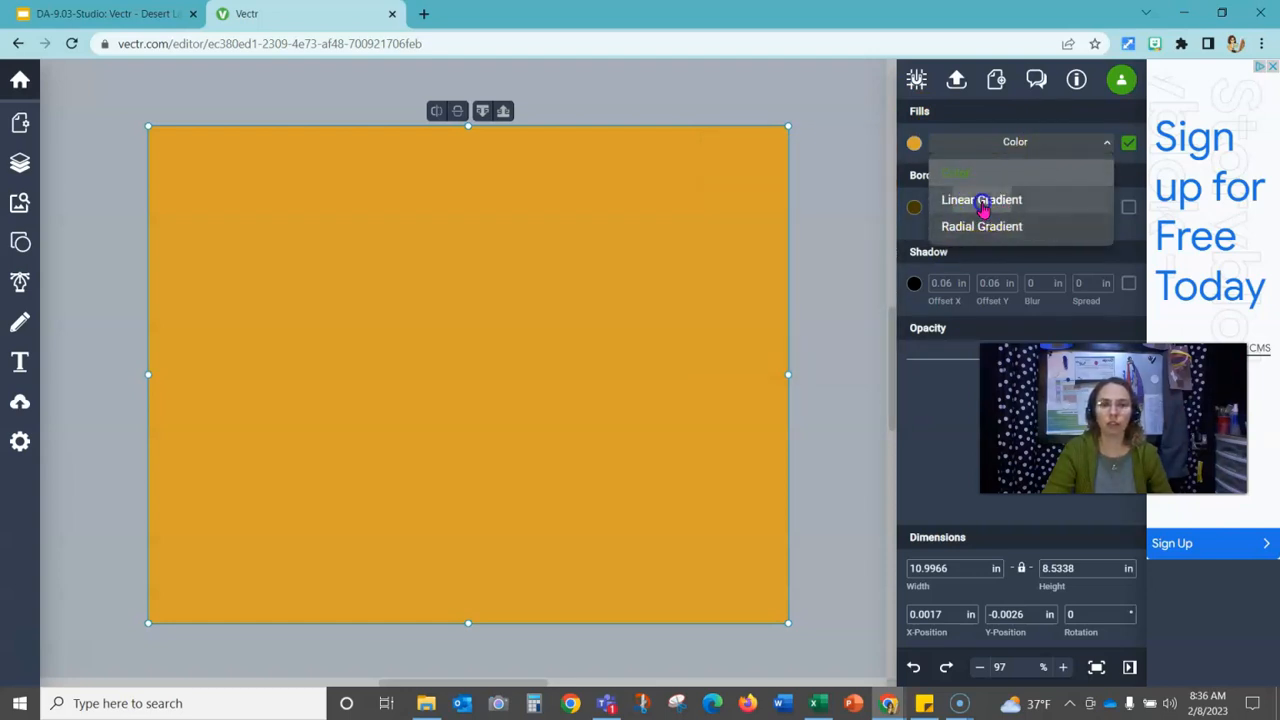
click(981, 202)
click(1000, 146)
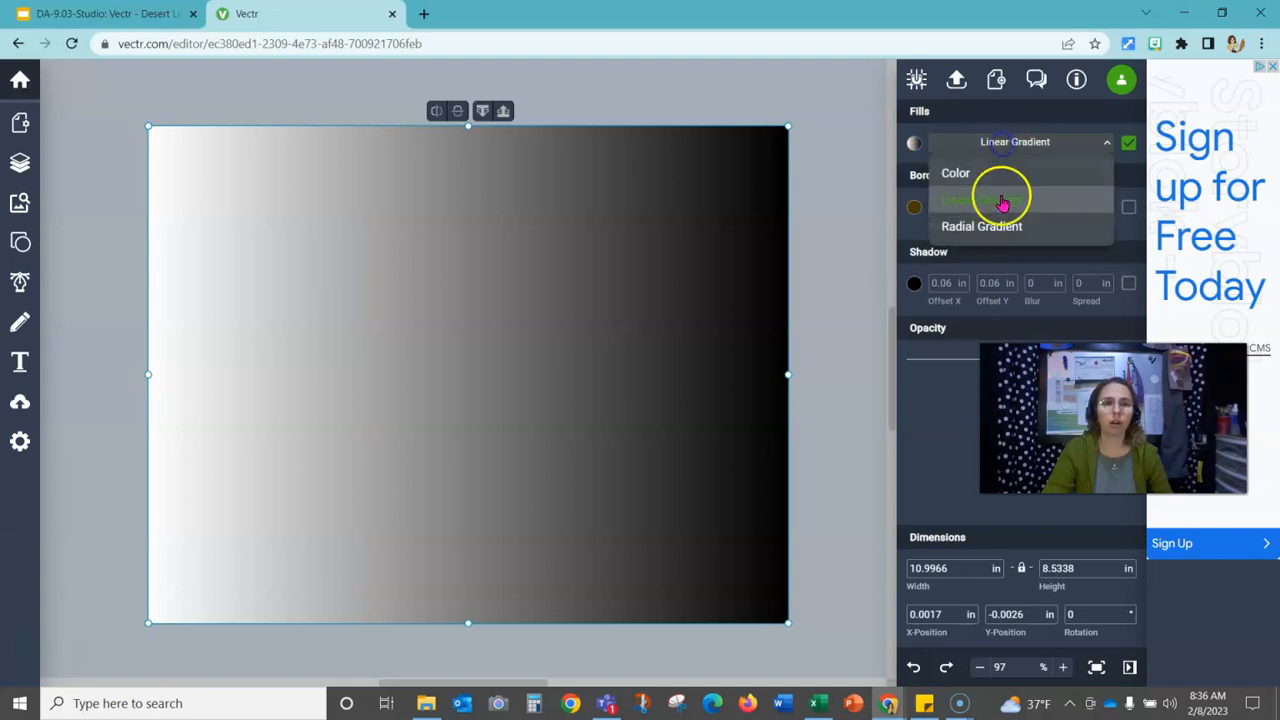
click(990, 228)
click(999, 158)
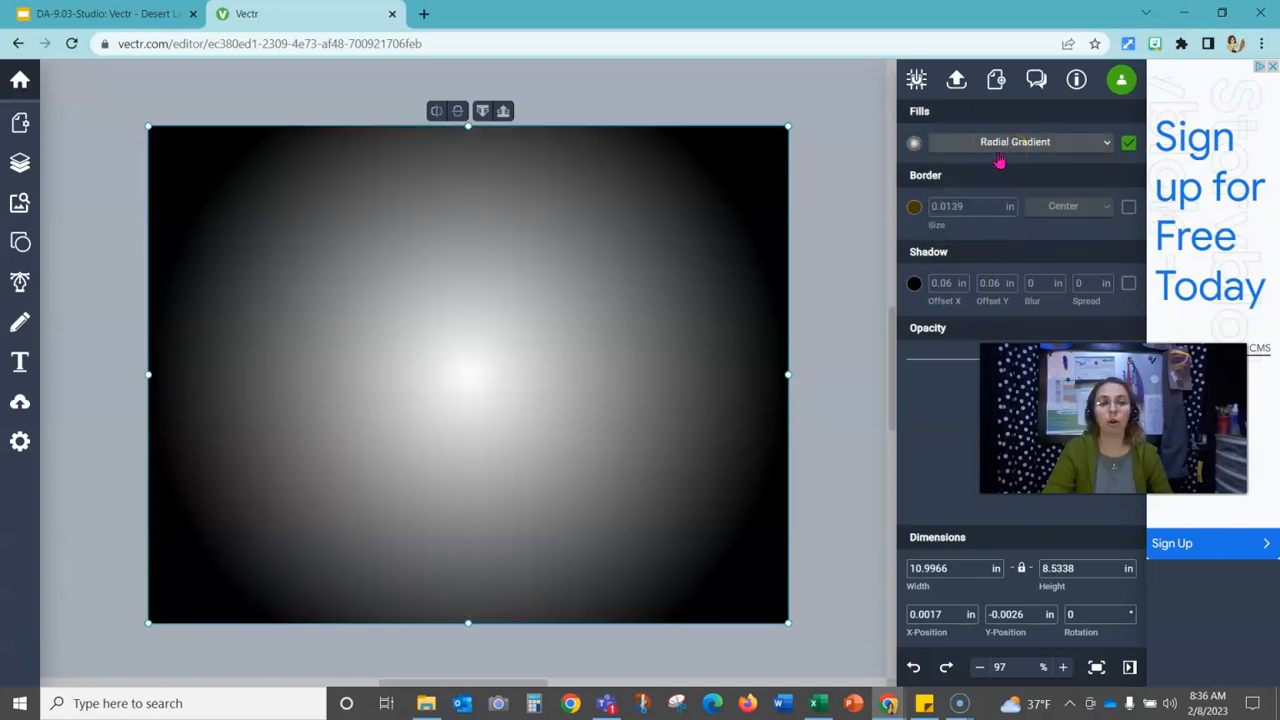
Shrink the radial gradient's radius and place its white centre in the upper middle of the rectangle.
click(914, 143)
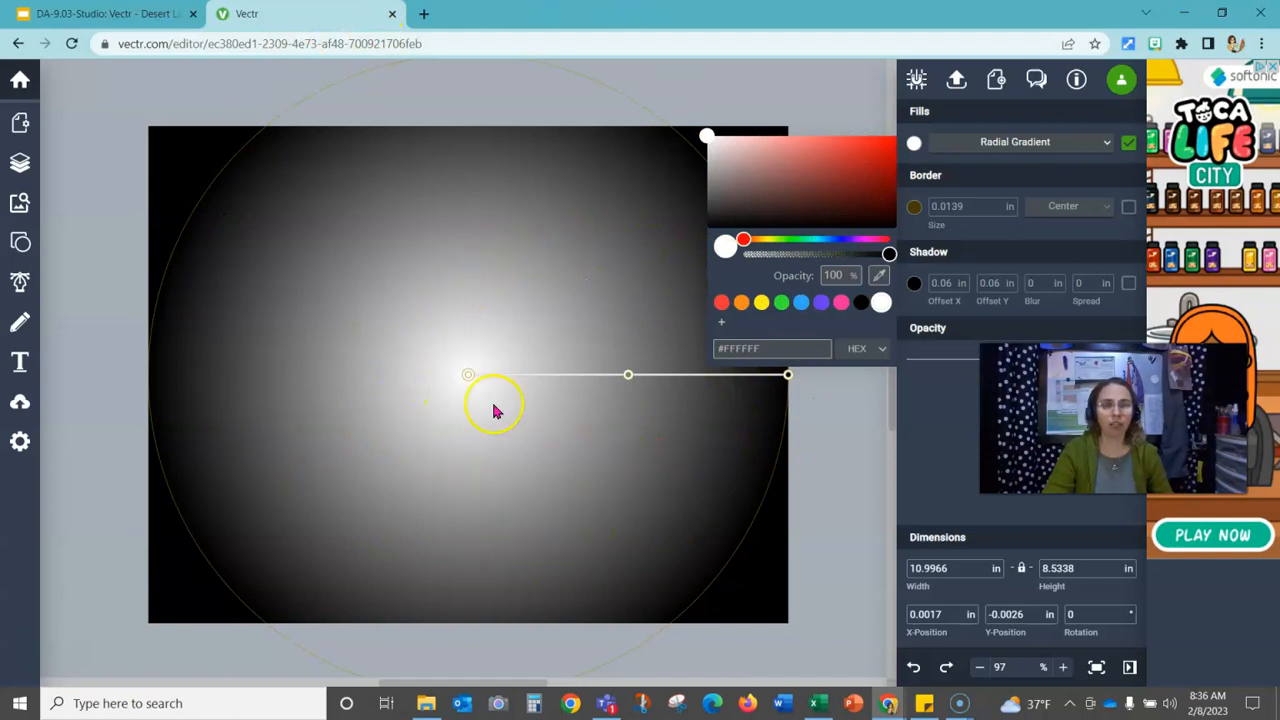
drag(470, 377, 478, 258)
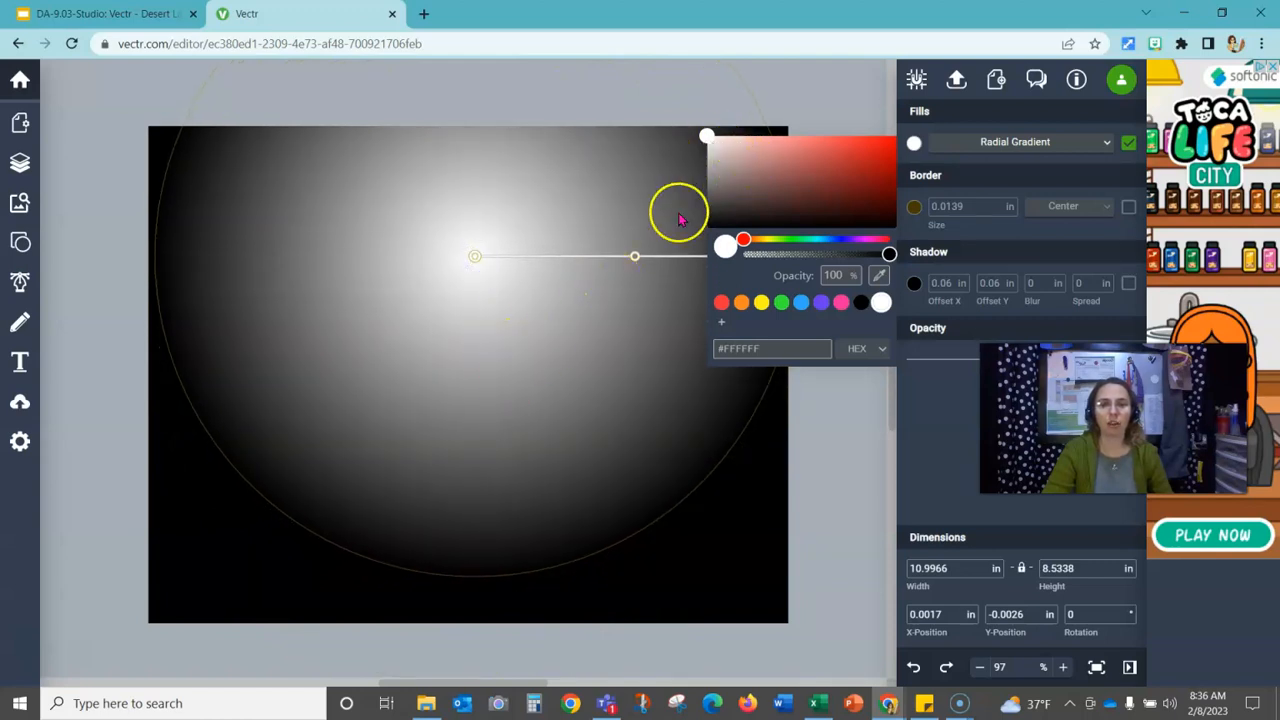
drag(476, 258, 478, 411)
drag(798, 411, 676, 409)
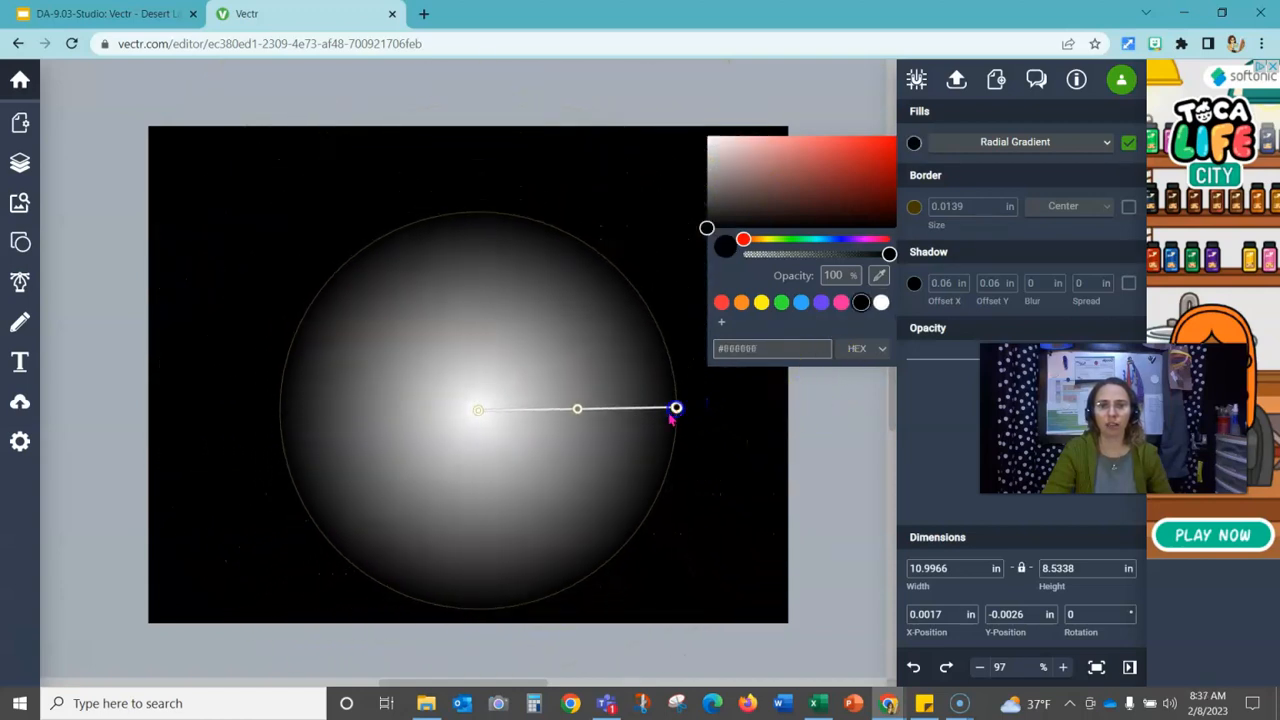
drag(481, 417, 483, 271)
Shift the gradient-filled rectangle slightly to realign it with the artboard, at about X -0.004 in and Y -0.017 in.
click(686, 259)
mouse_move(686, 259)
mouse_down()
mouse_move(711, 257)
mouse_move(683, 249)
mouse_up()
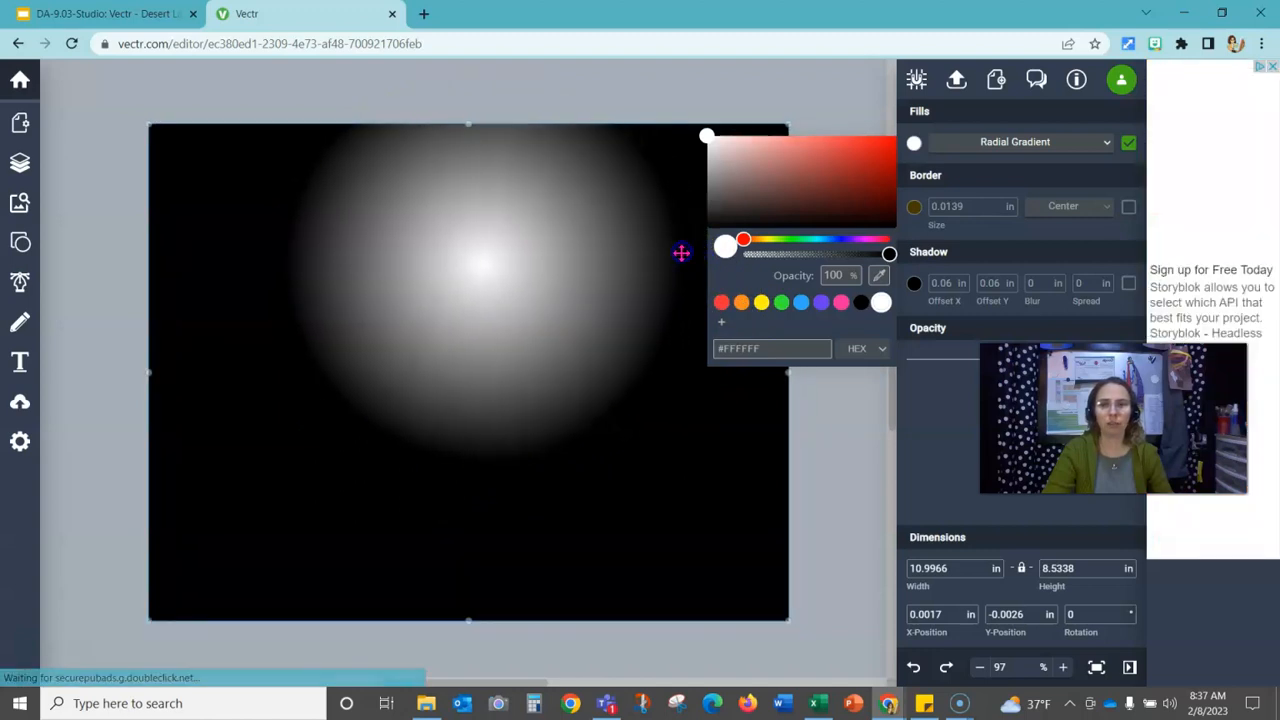
click(593, 259)
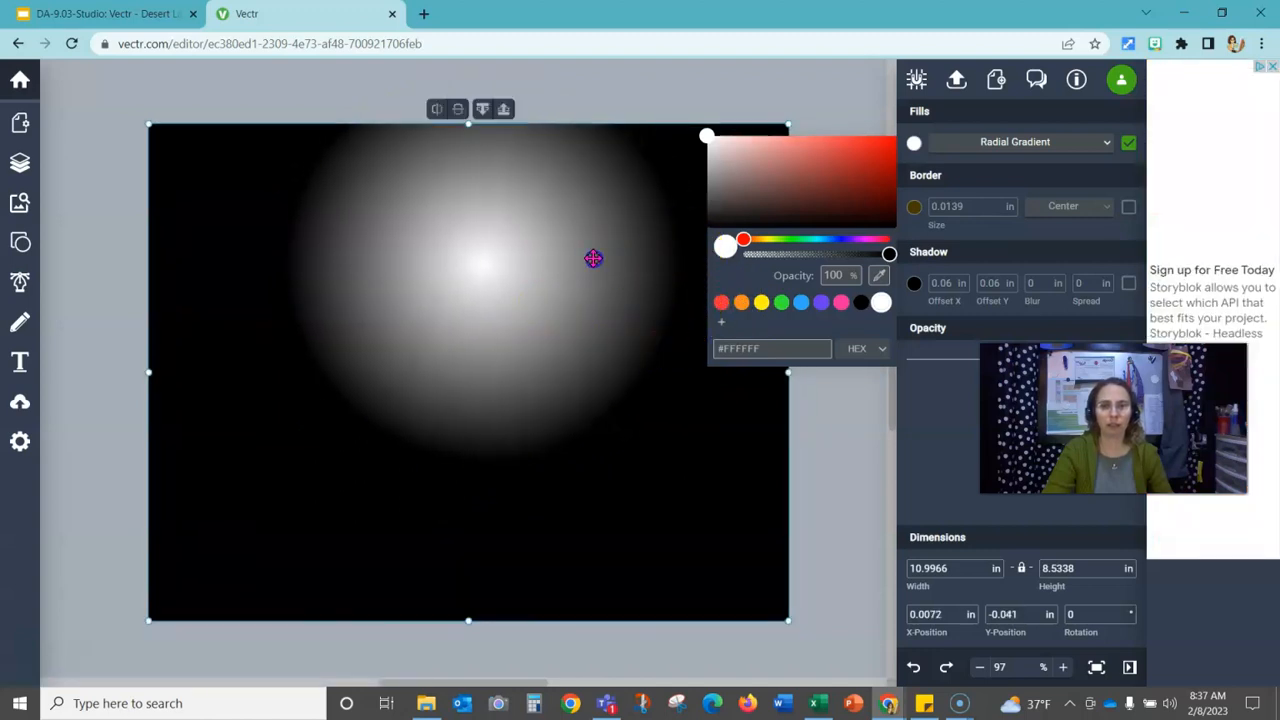
click(914, 145)
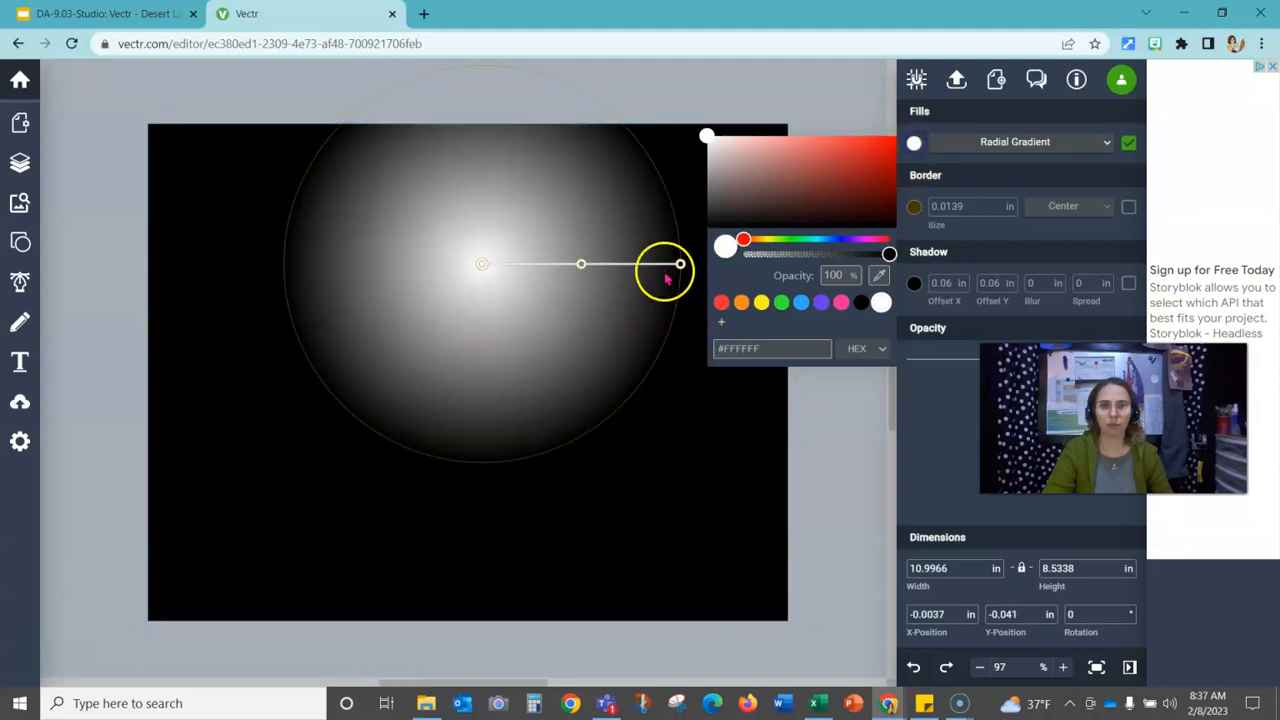
mouse_move(681, 264)
mouse_down()
mouse_move(623, 403)
mouse_move(680, 261)
mouse_up()
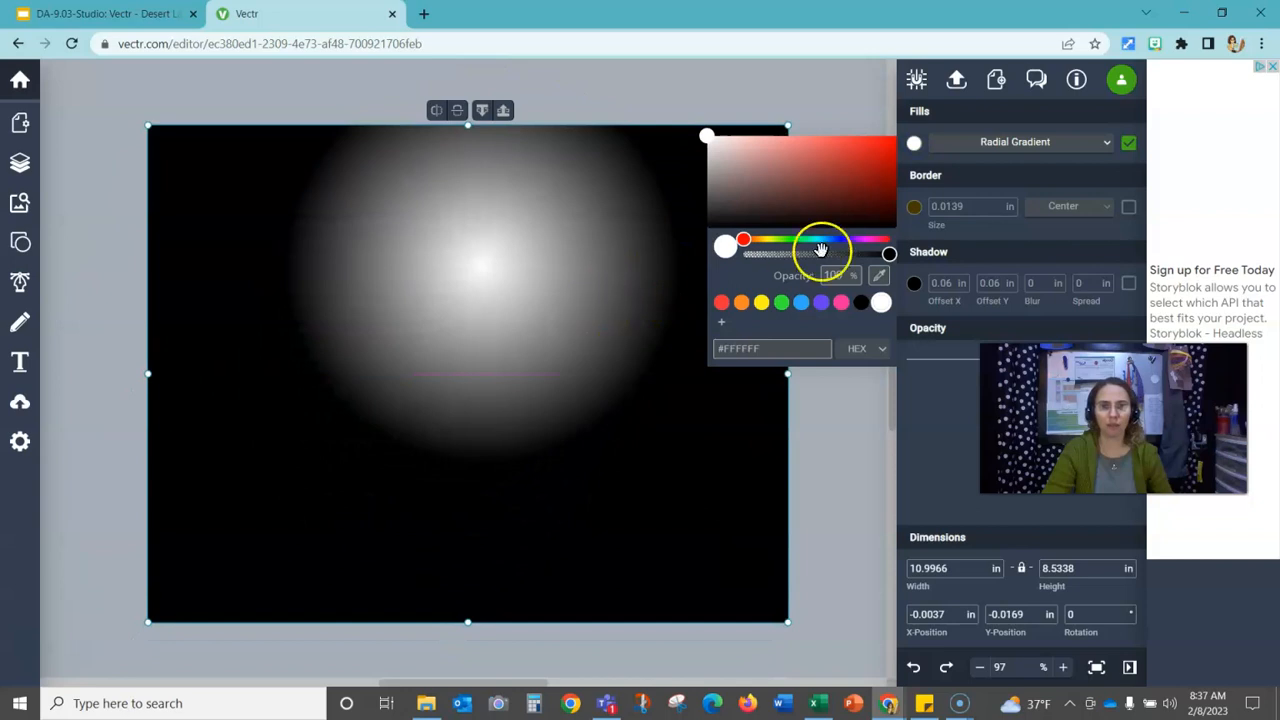
Enlarge the background rectangle's radial gradient by moving its outer stop close to the rectangle's left edge.
click(914, 143)
click(914, 143)
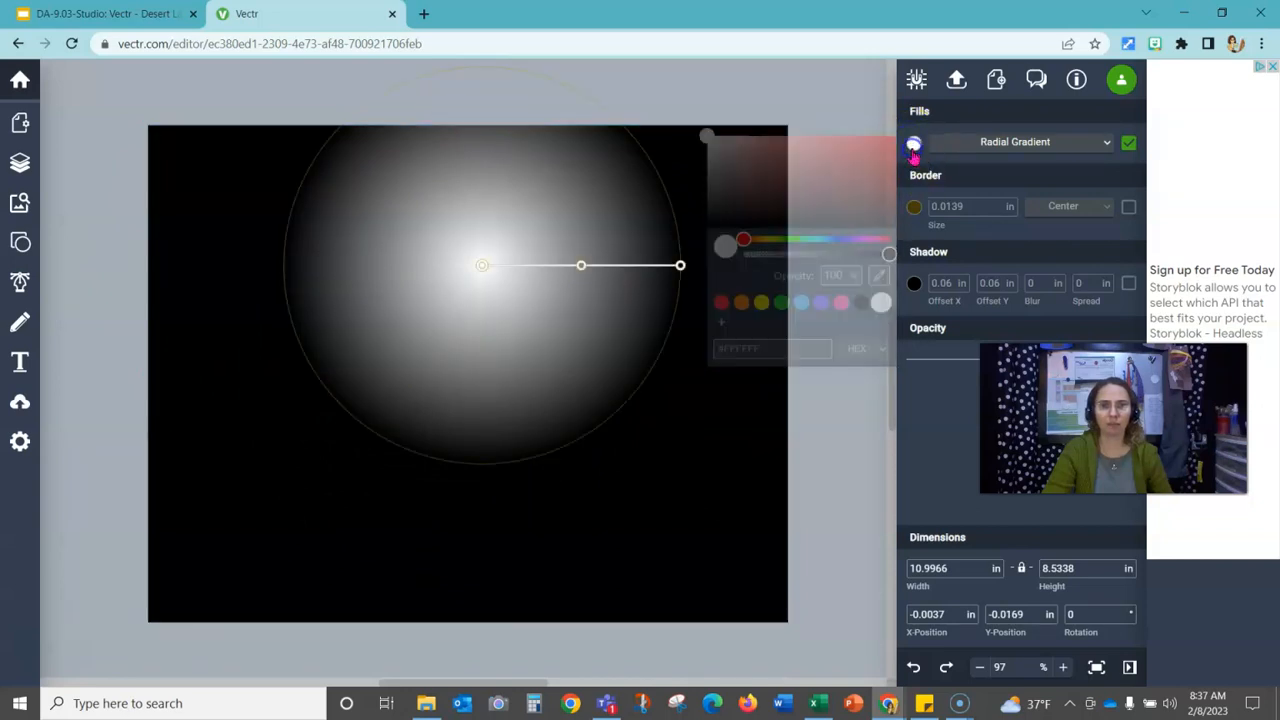
click(680, 265)
drag(680, 263, 189, 261)
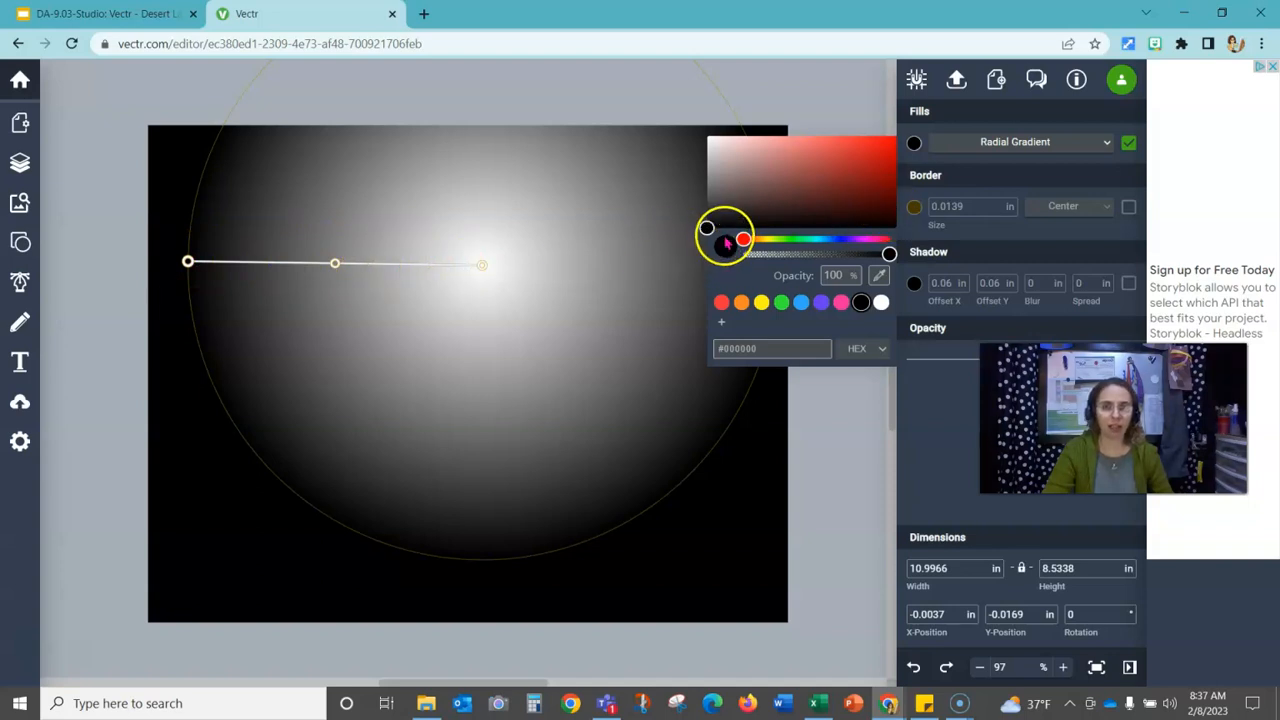
Recolour the radial gradient's outer stop from black to brownish orange #AE7319.
click(763, 239)
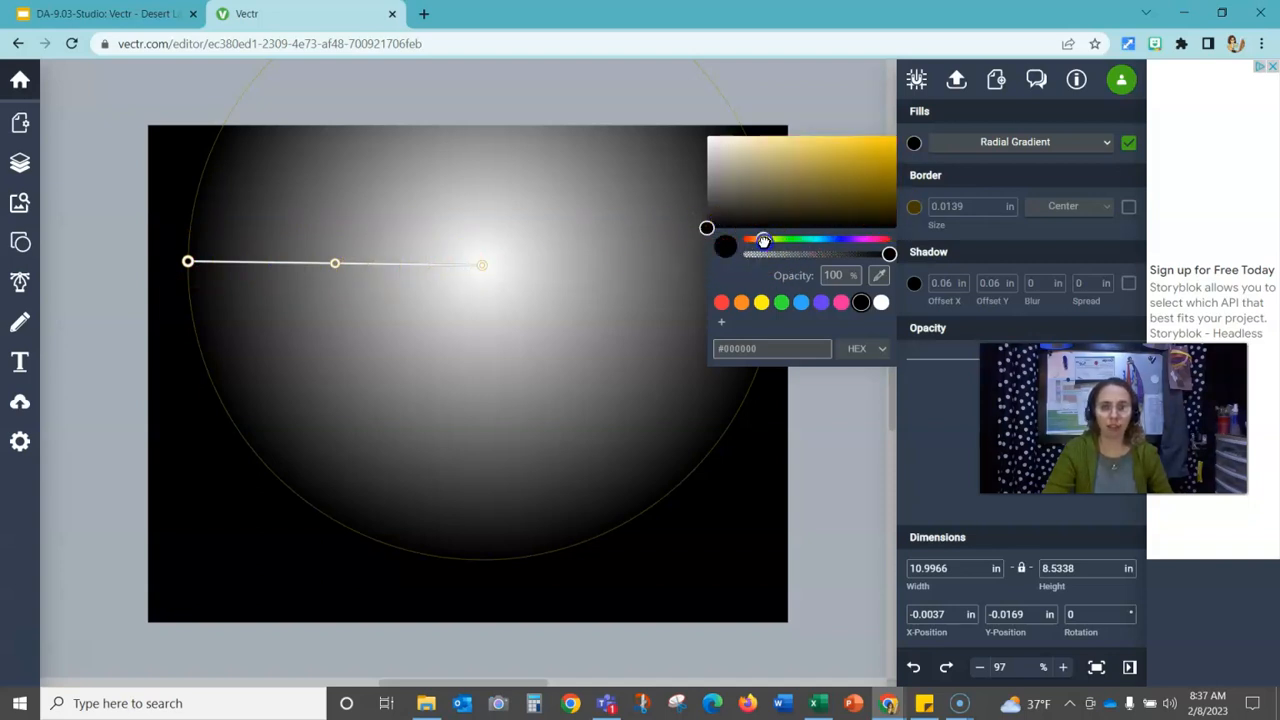
click(867, 174)
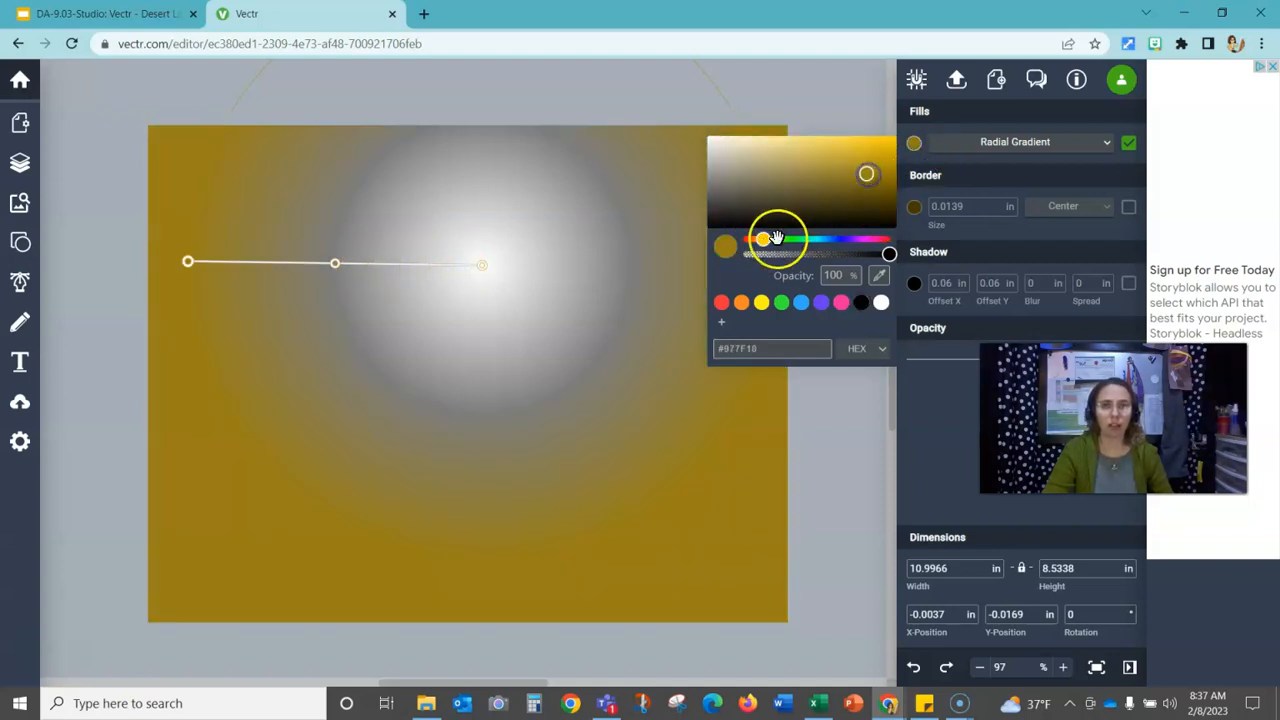
mouse_move(760, 243)
mouse_down()
mouse_move(771, 241)
mouse_move(758, 241)
mouse_up()
mouse_move(866, 174)
mouse_down()
mouse_move(857, 179)
mouse_move(868, 165)
mouse_up()
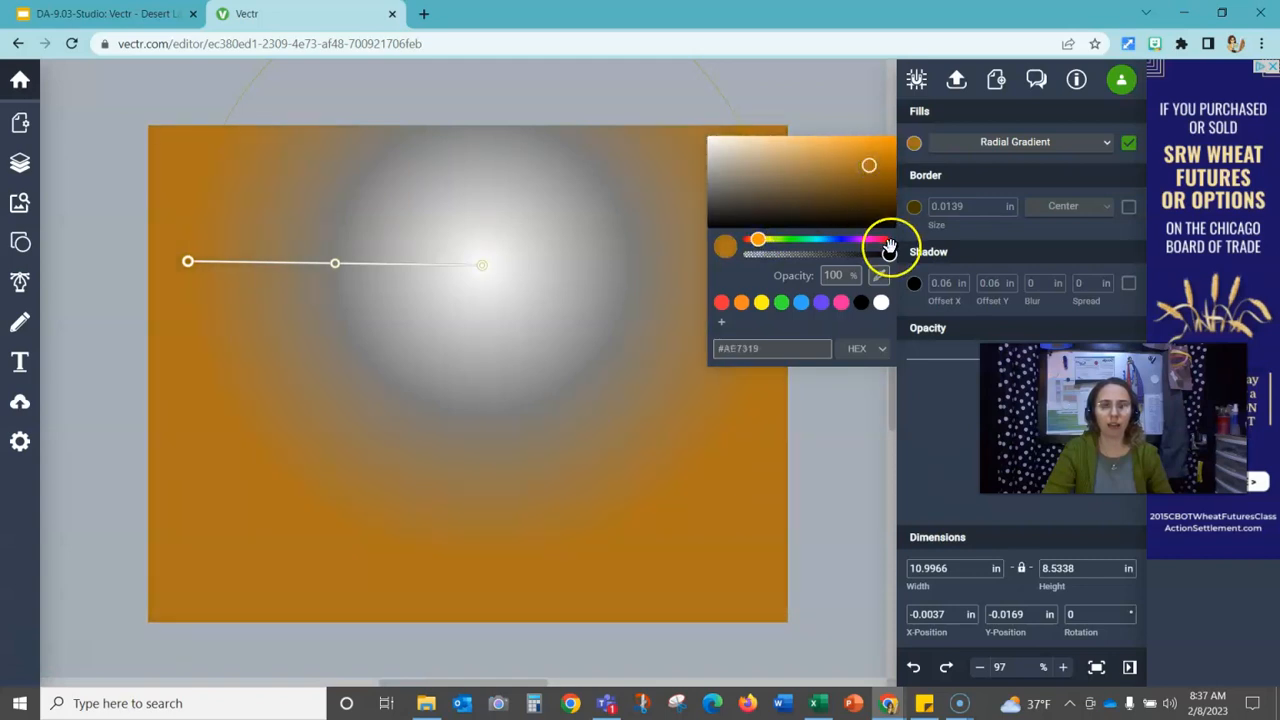
Set the radial gradient's middle stop to olive yellow #91923A.
click(334, 266)
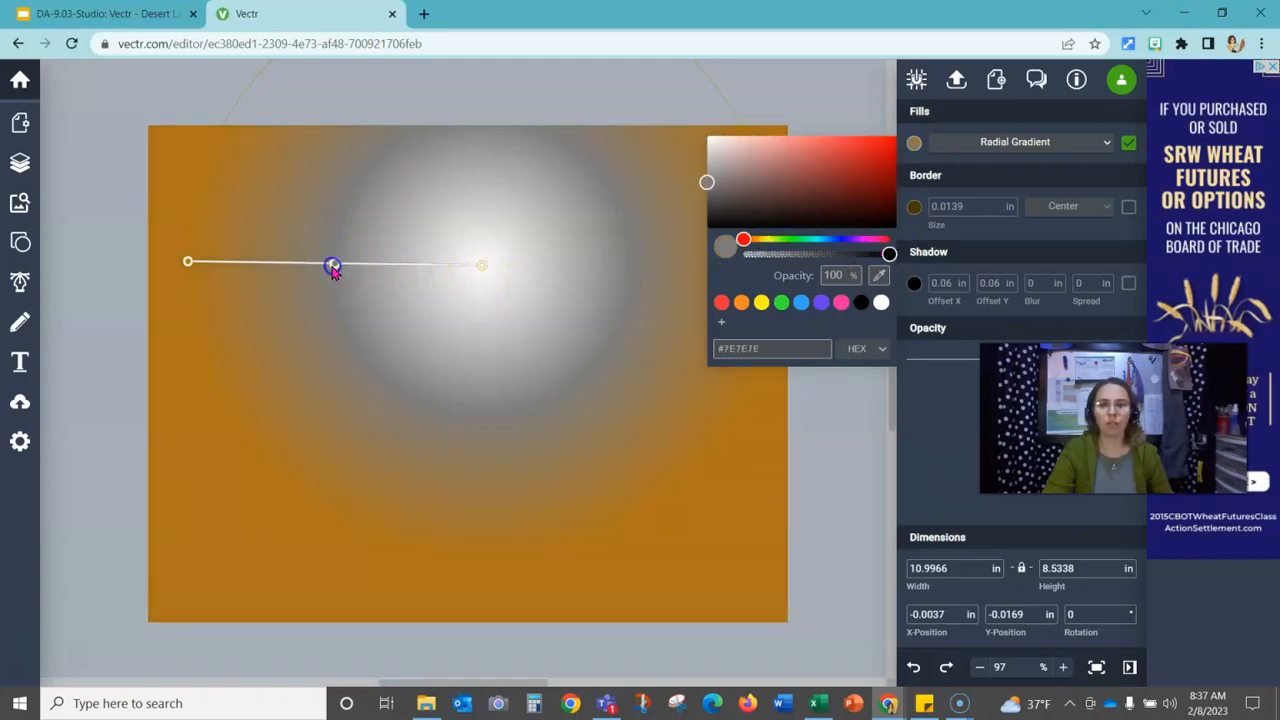
click(779, 242)
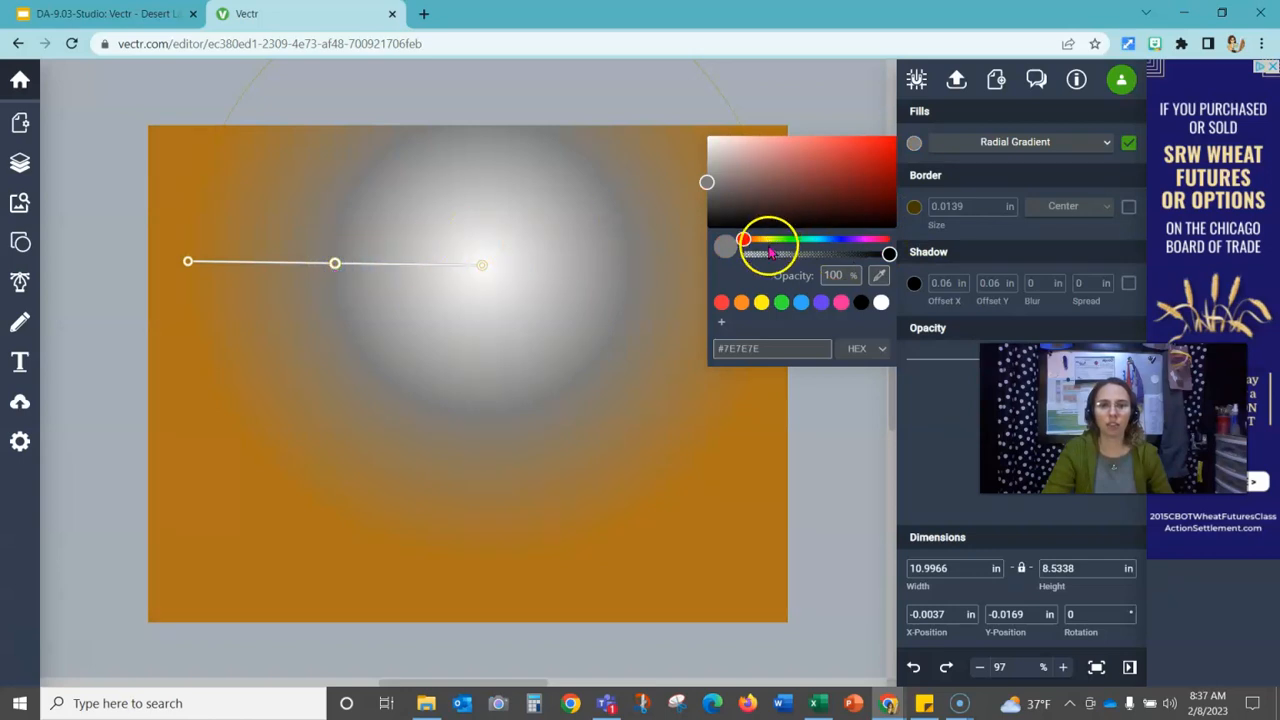
drag(768, 238, 767, 238)
click(820, 175)
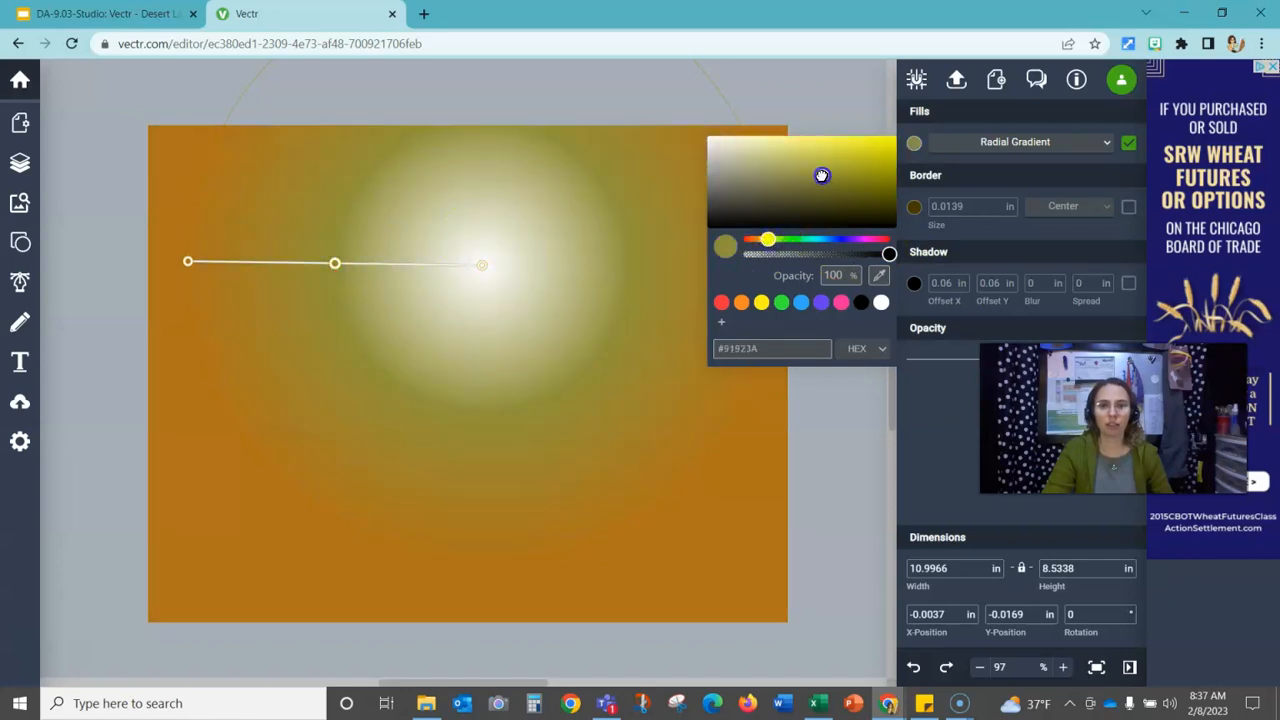
Set the radial gradient's centre stop to pale cream yellow #EAE6BD.
click(484, 267)
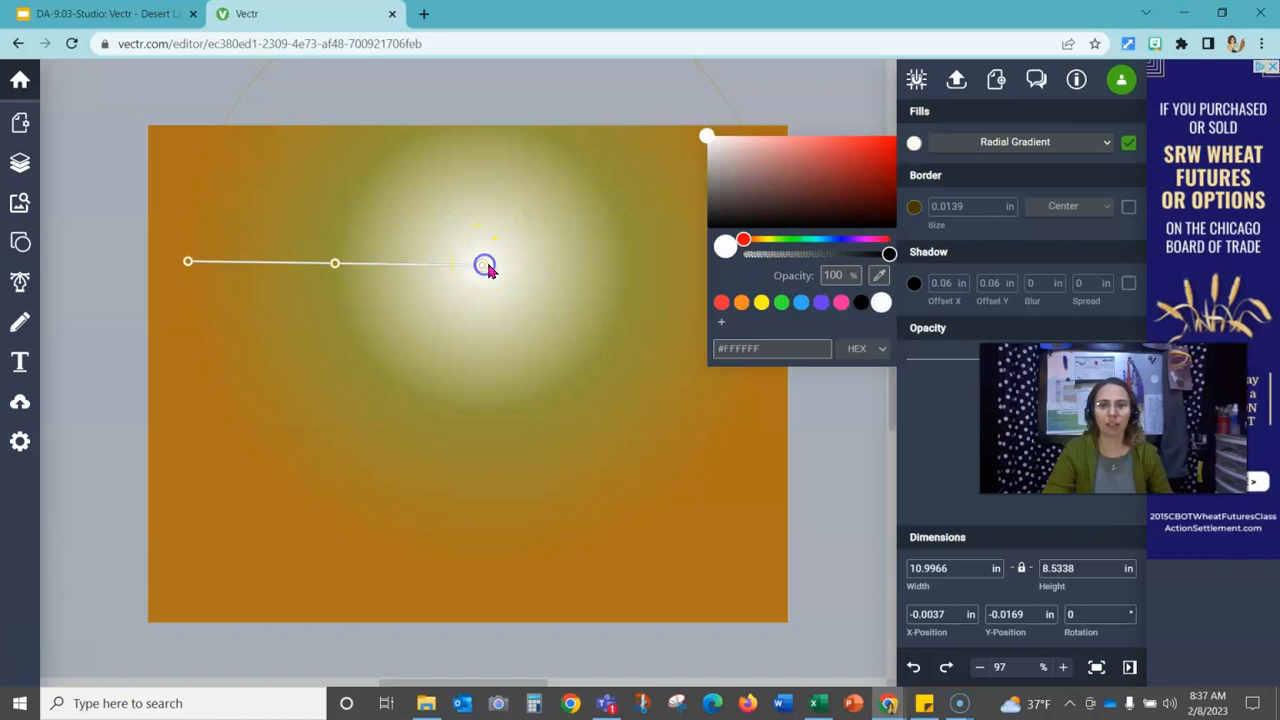
click(765, 239)
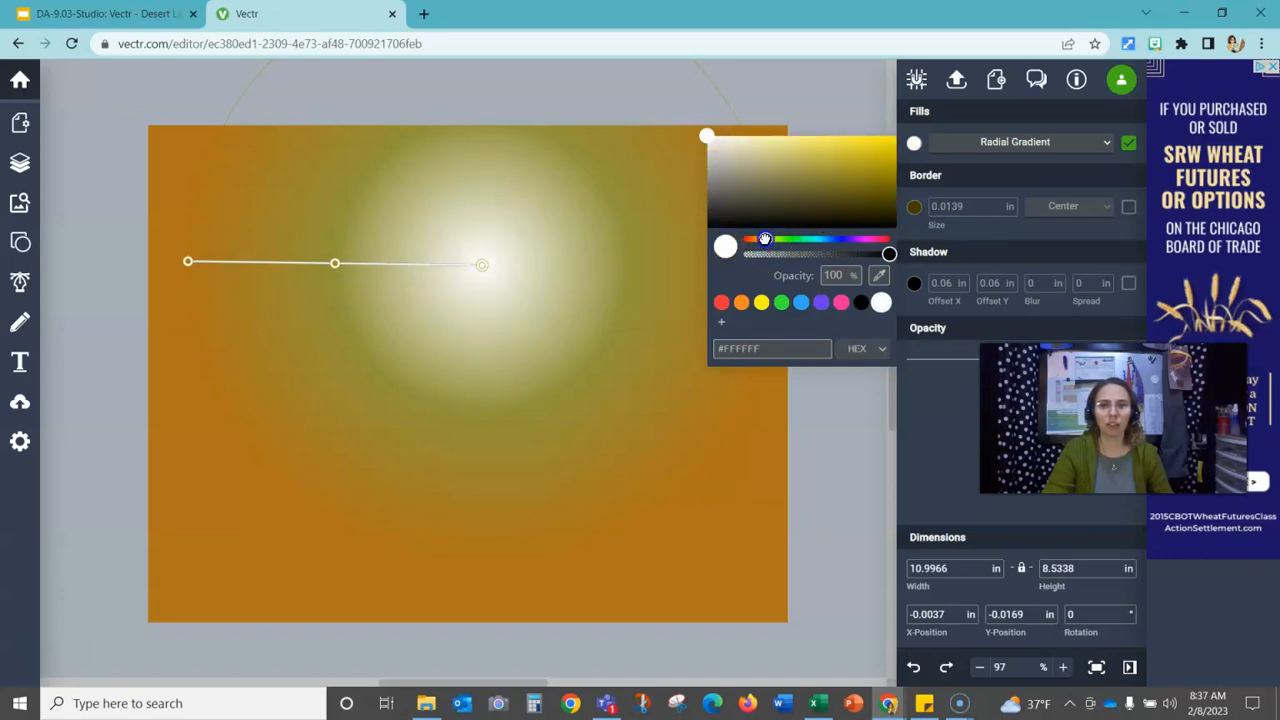
click(717, 170)
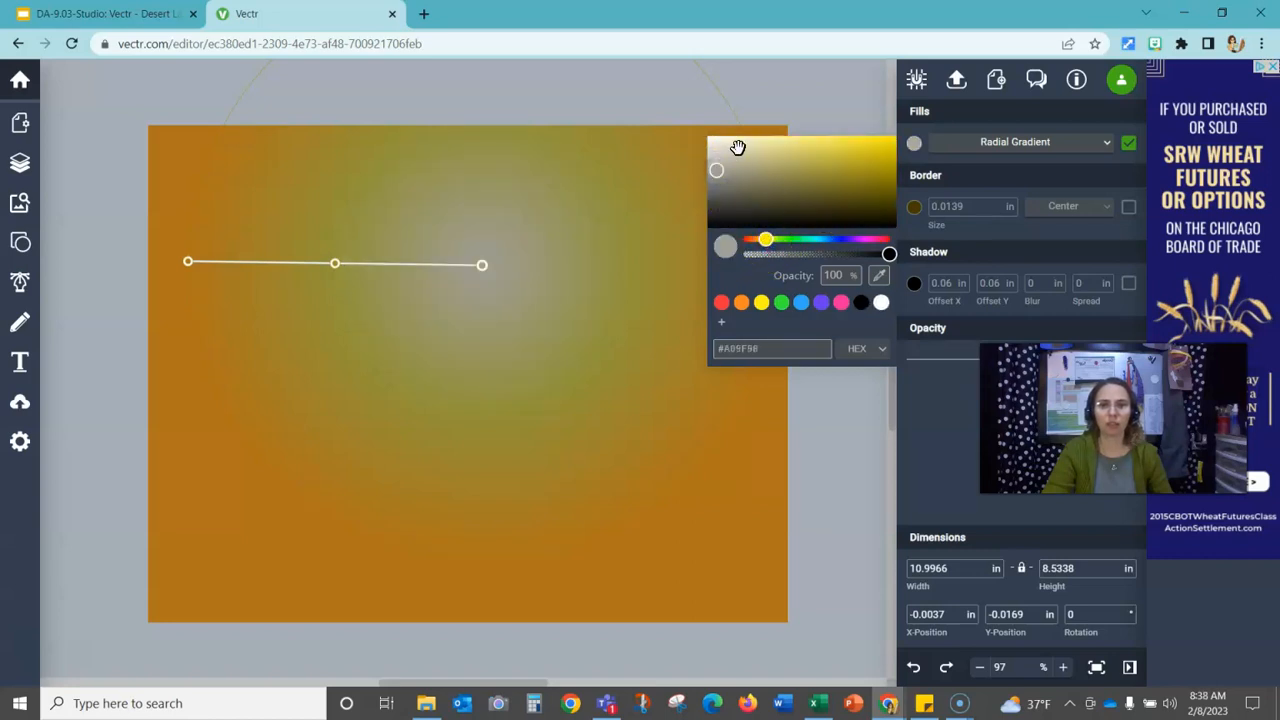
click(744, 145)
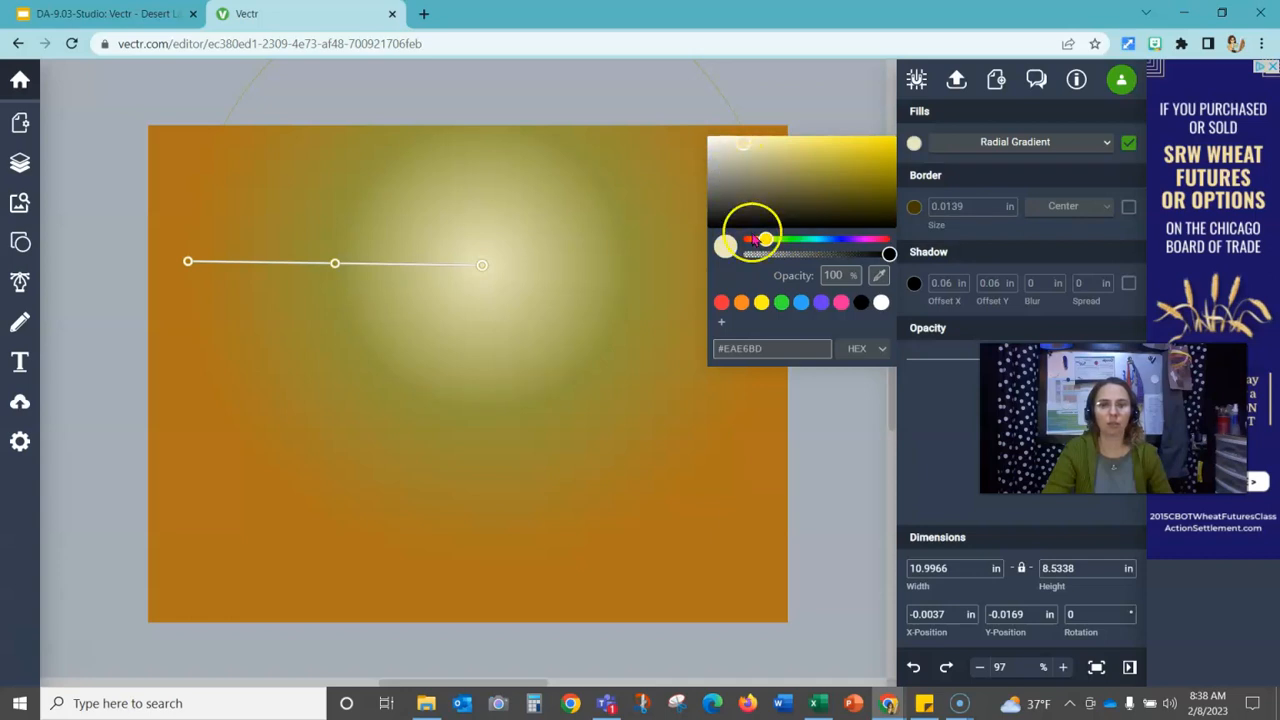
Shift the middle stop's colour to brown #927B3A and move the stop slightly outward from the gradient's centre.
click(336, 266)
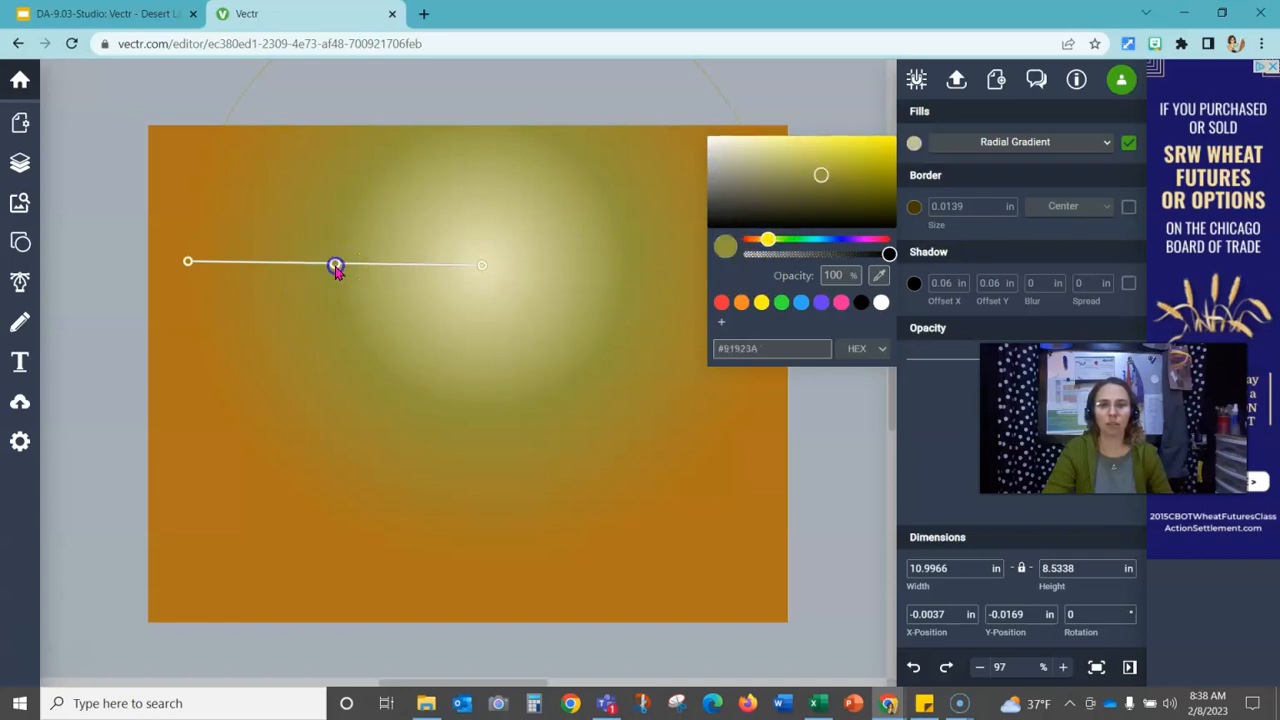
drag(768, 239, 762, 239)
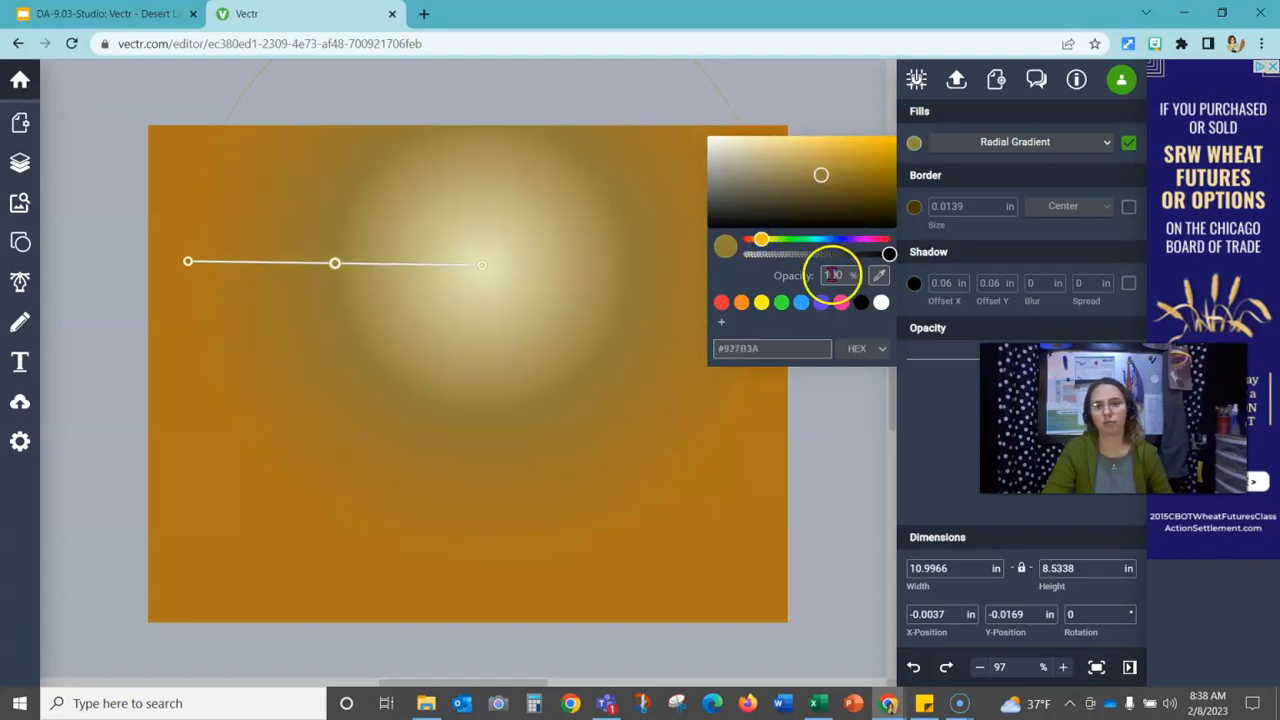
drag(335, 263, 305, 256)
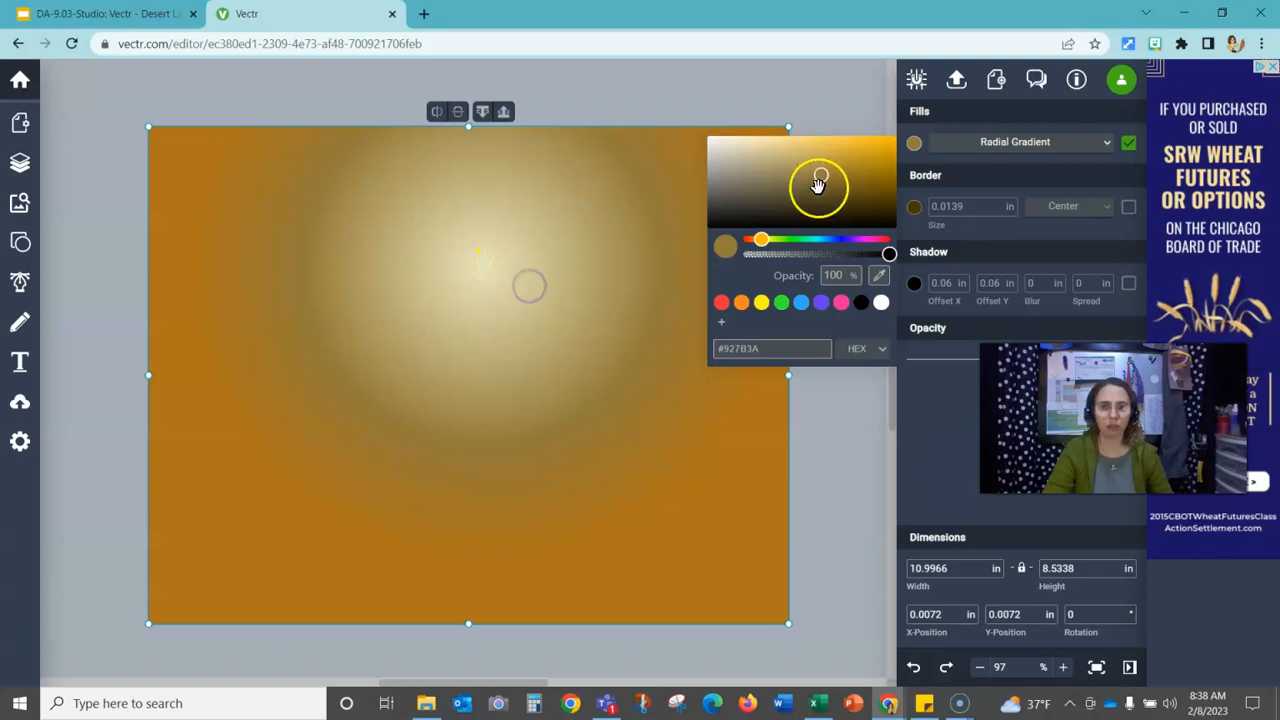
Reopen the rectangle's gradient fill and recolour the centre stop to red-orange #EE3D08.
click(914, 144)
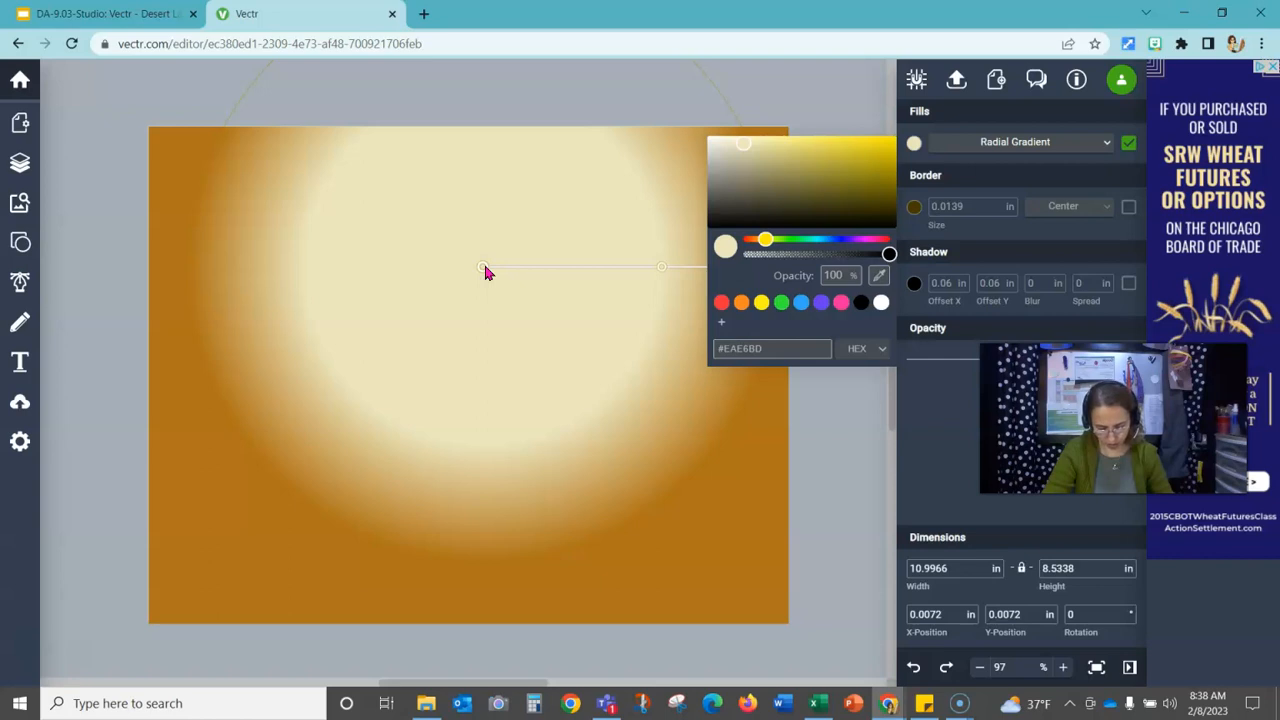
drag(765, 240, 749, 241)
drag(843, 149, 884, 143)
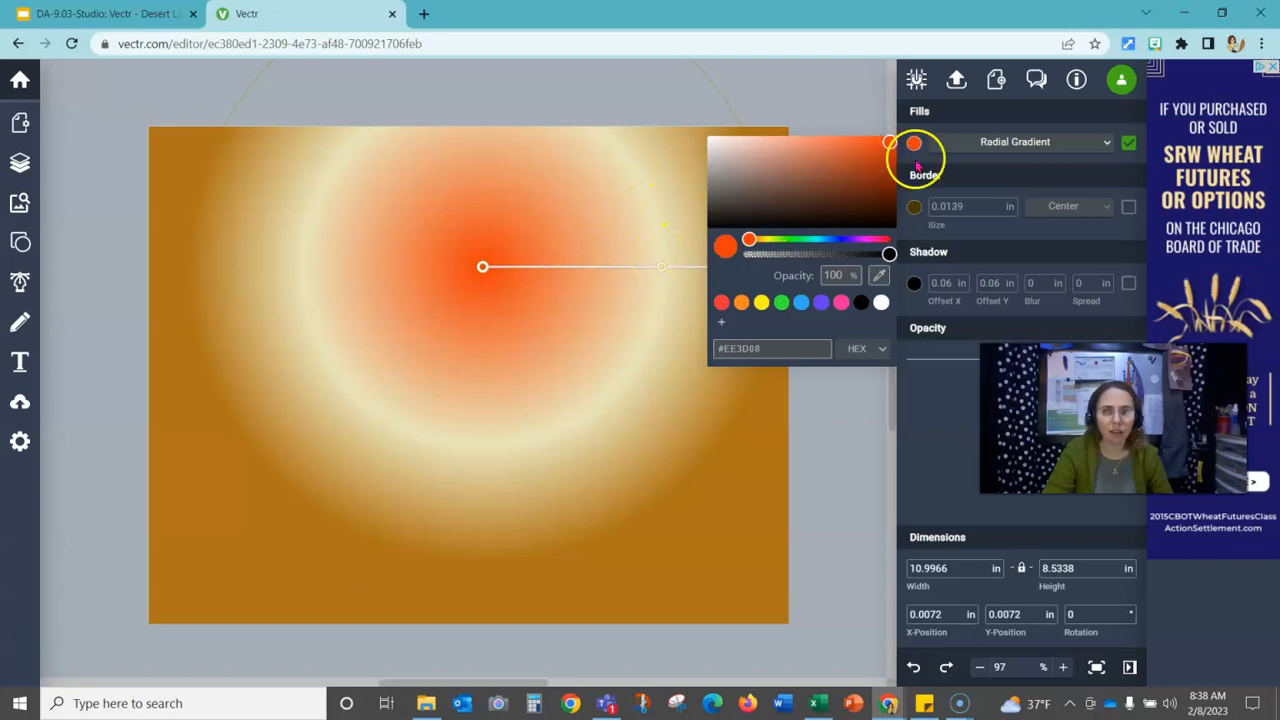
Reselect the background rectangle and move its gradient's outer stop from the right side to just inside the left edge.
click(729, 434)
click(511, 353)
click(914, 143)
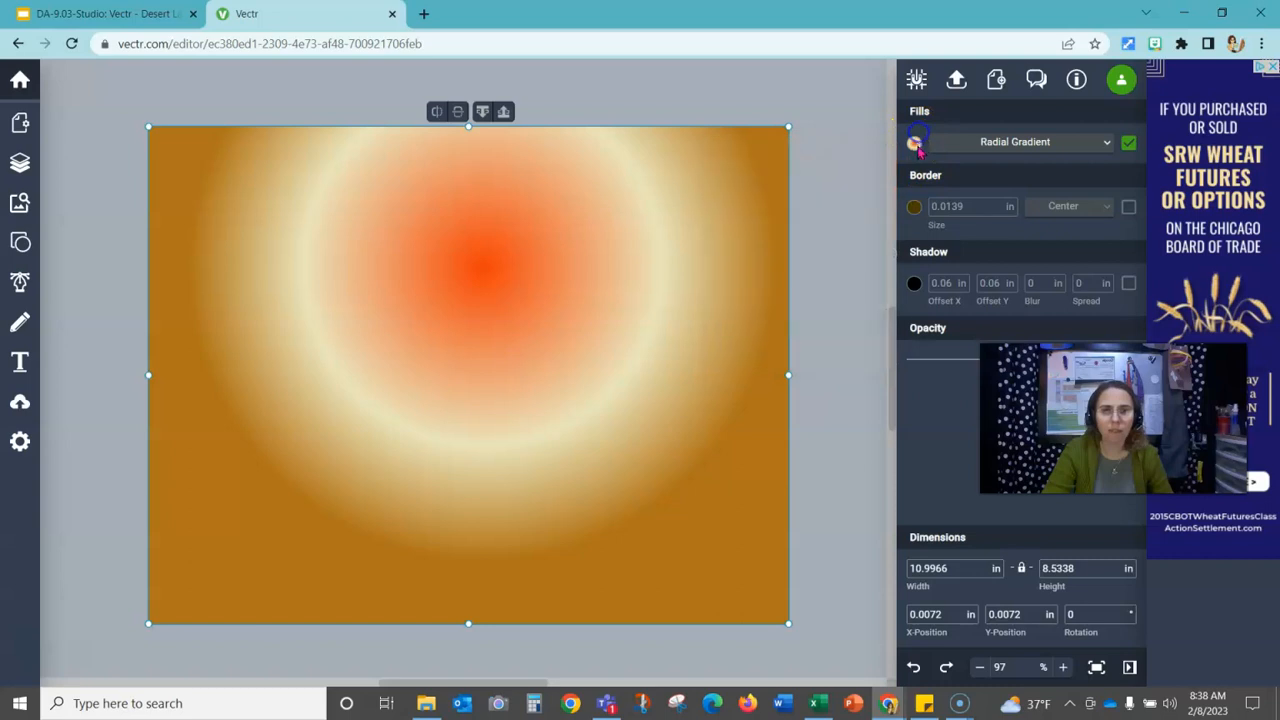
click(914, 143)
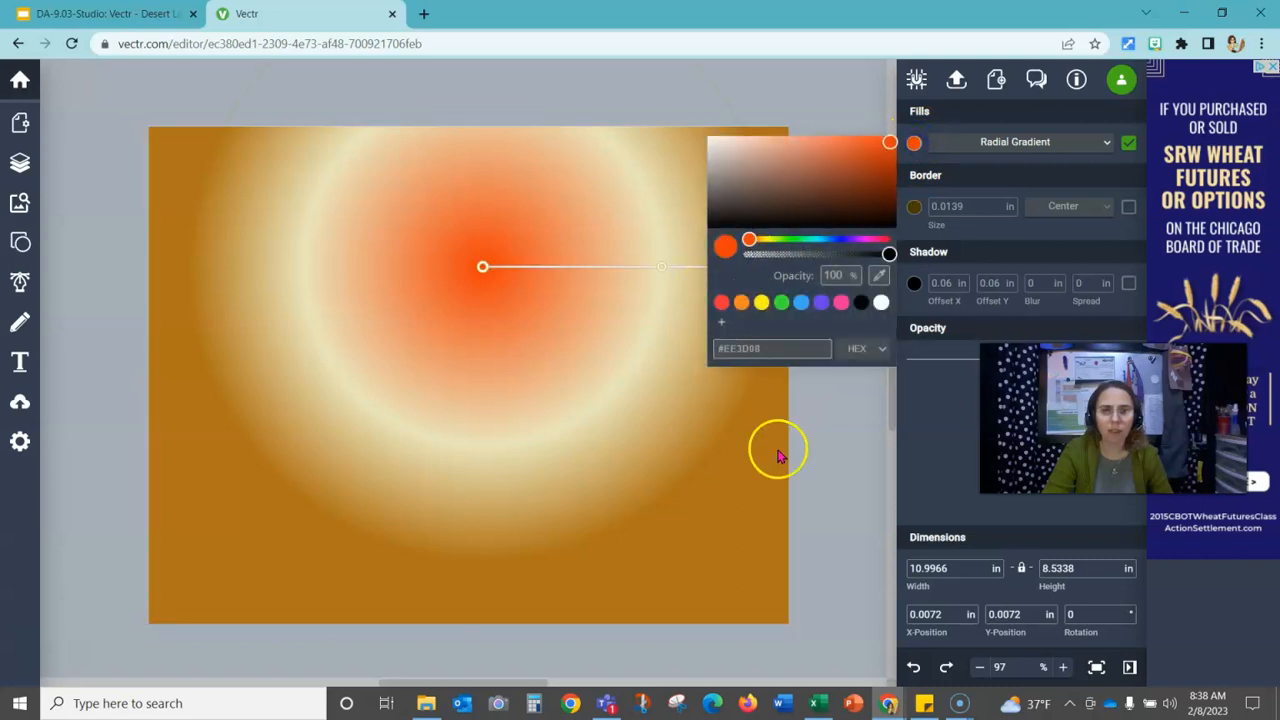
click(982, 668)
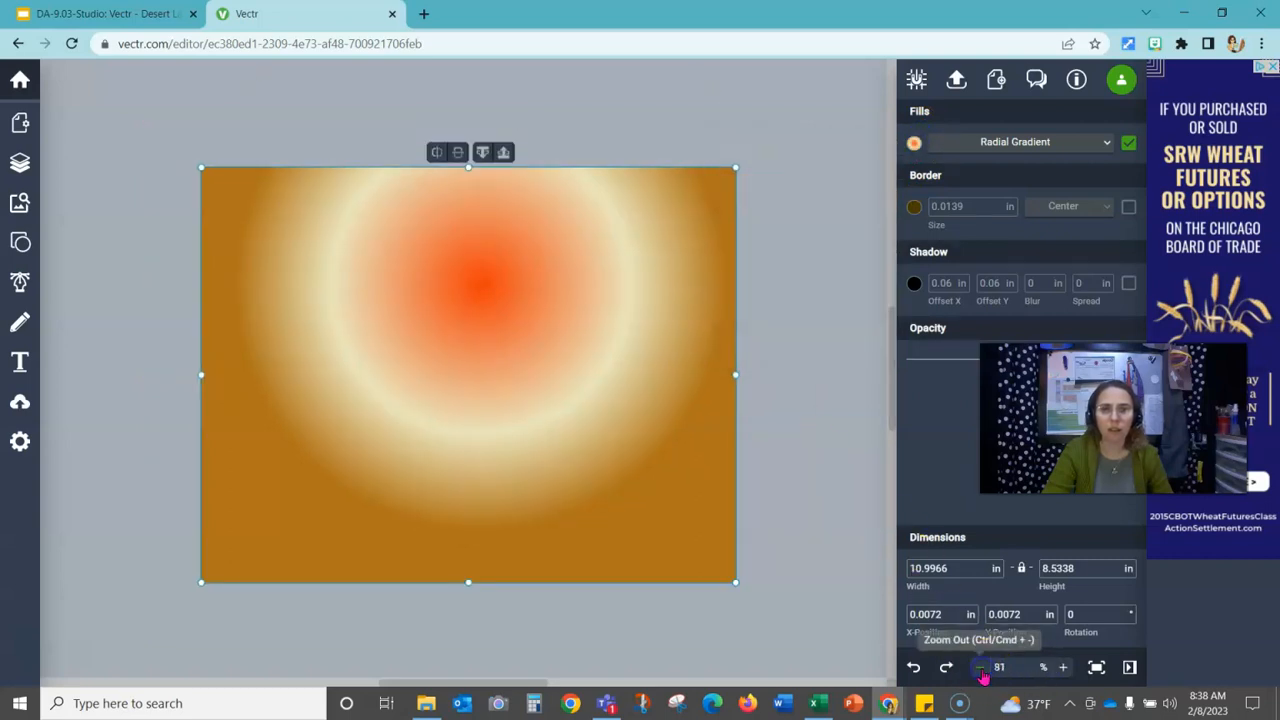
click(982, 668)
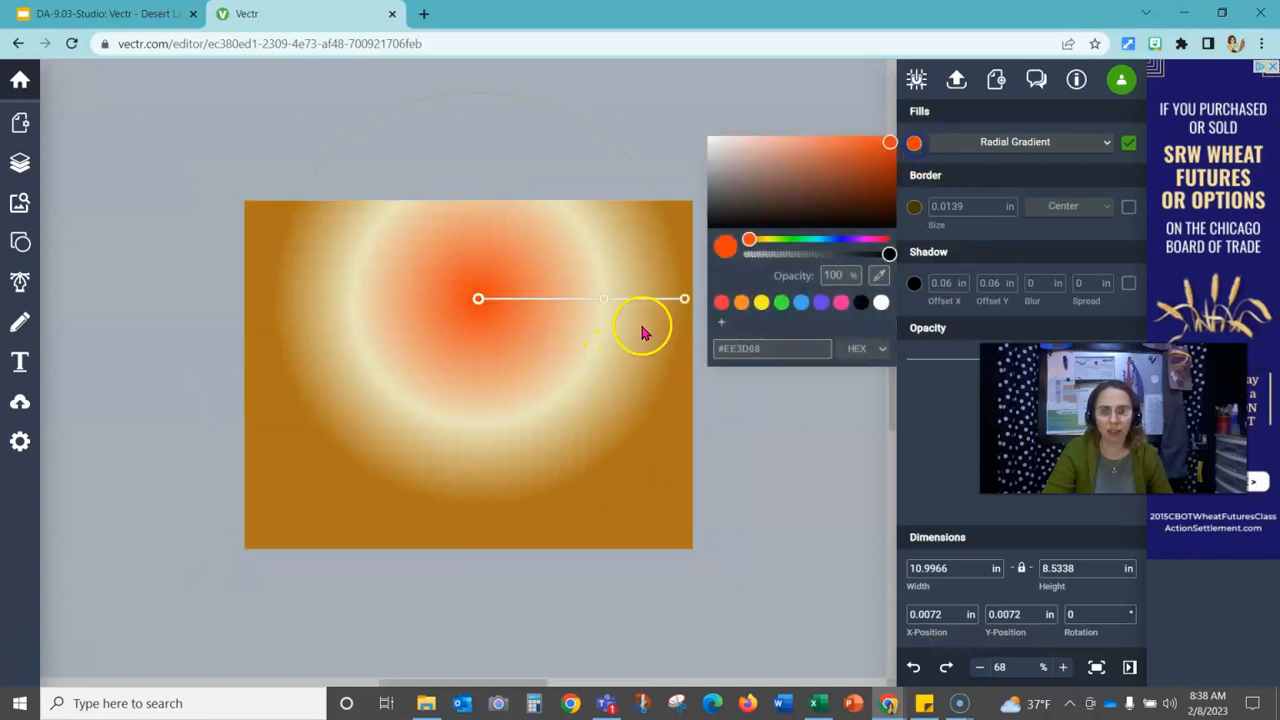
drag(684, 299, 256, 294)
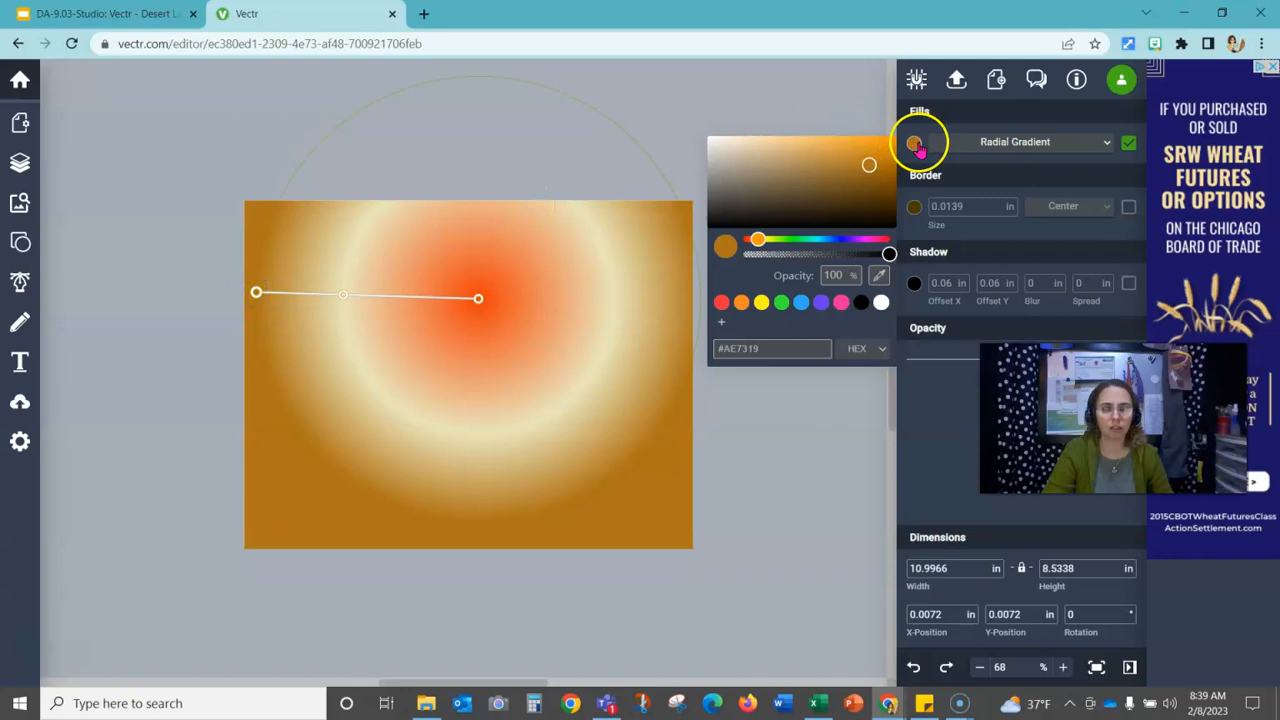
Recolour the gradient's centre stop by sampling the pale cream tone from the artwork with the eyedropper.
click(478, 299)
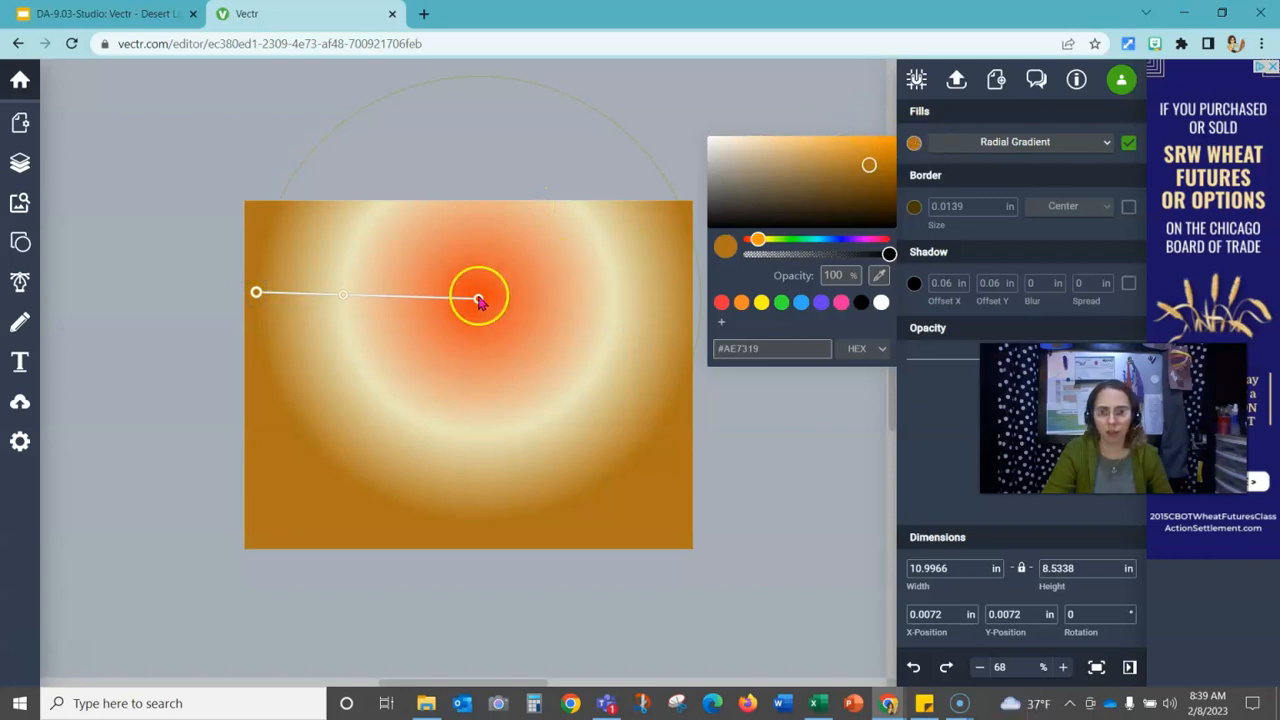
click(343, 297)
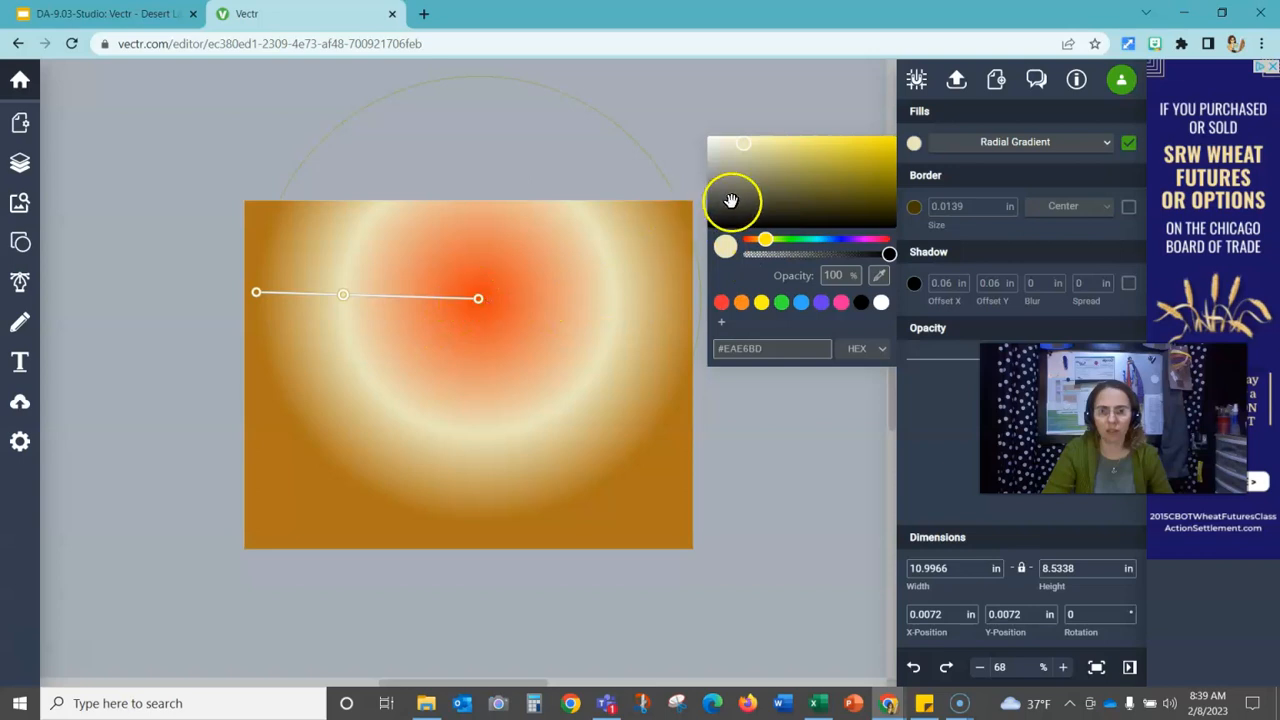
click(478, 299)
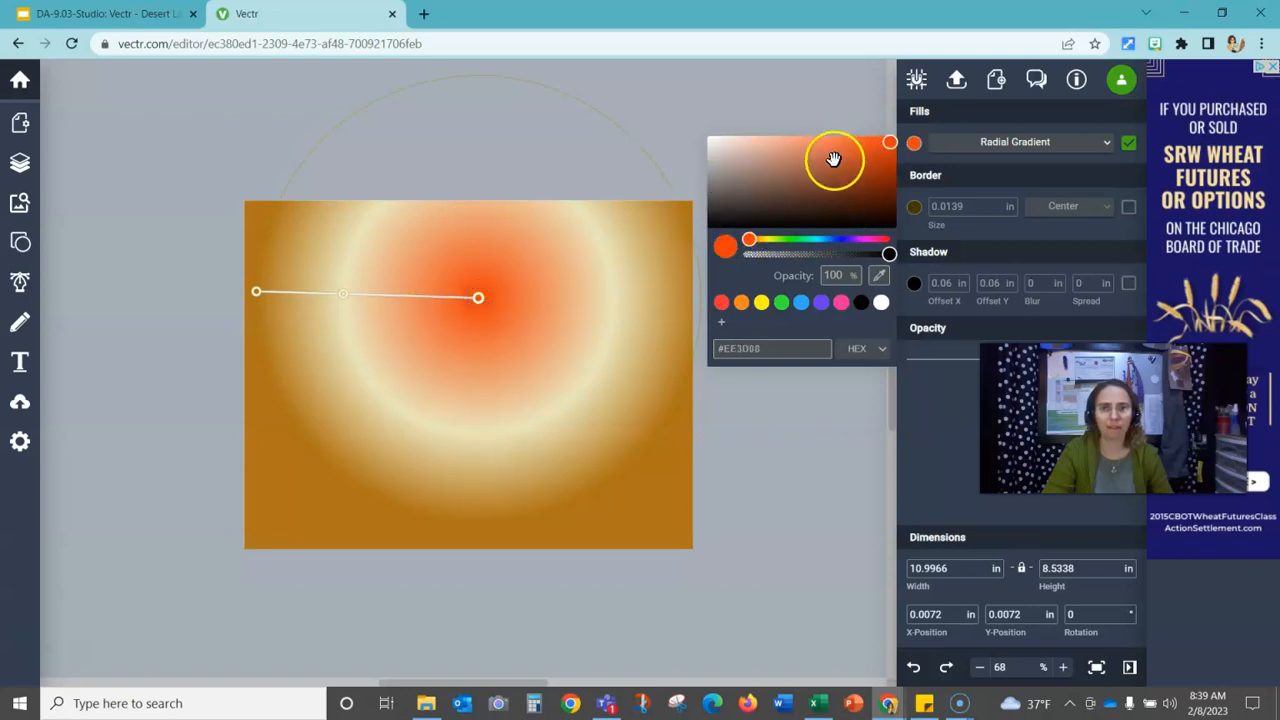
click(882, 283)
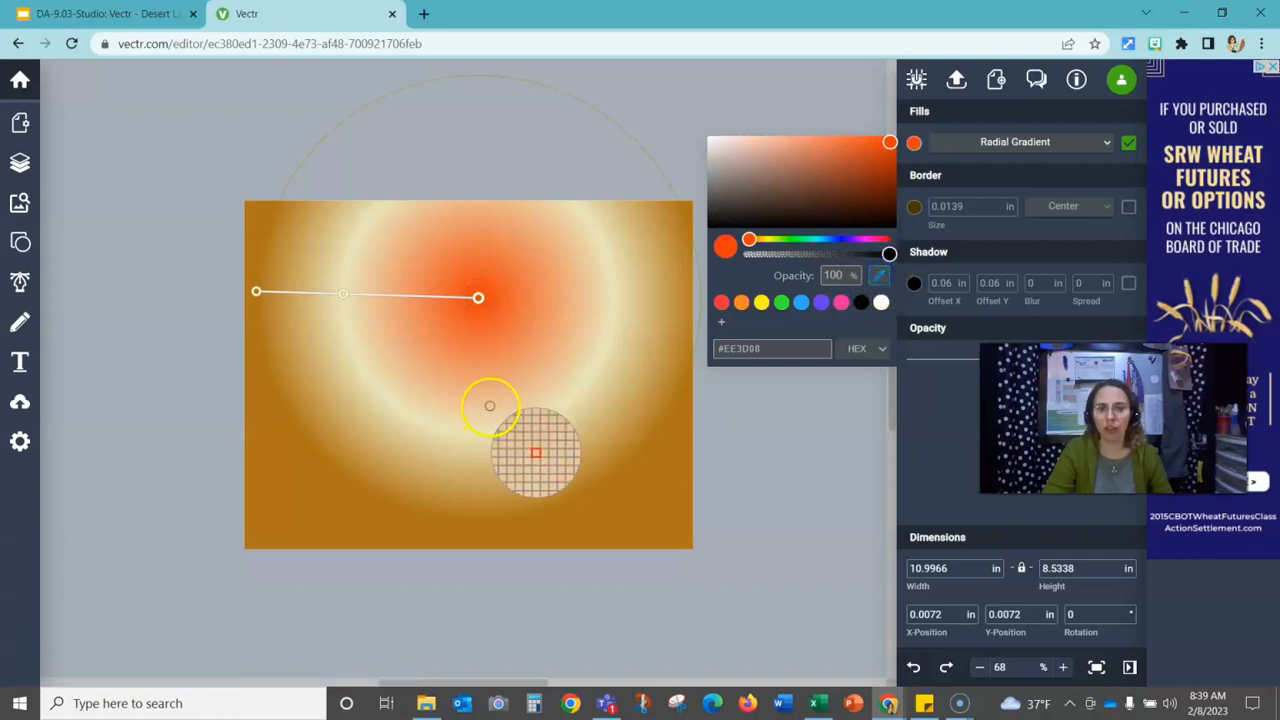
click(494, 432)
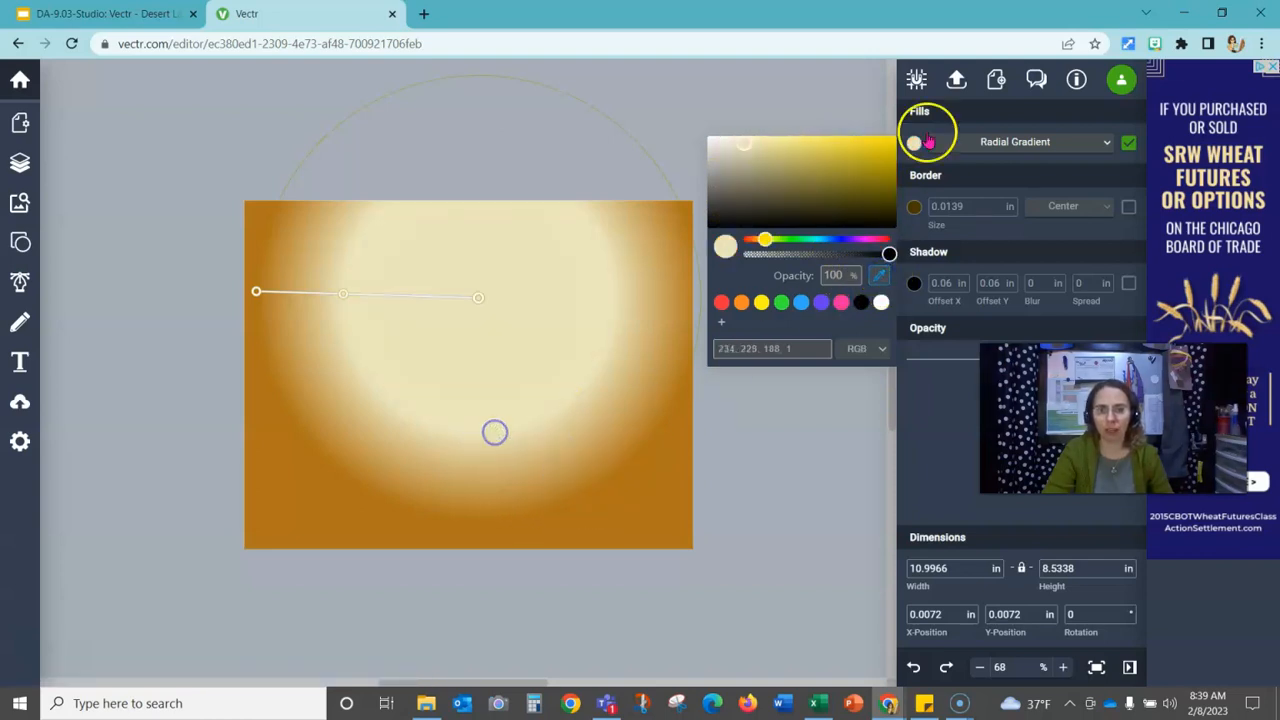
click(344, 291)
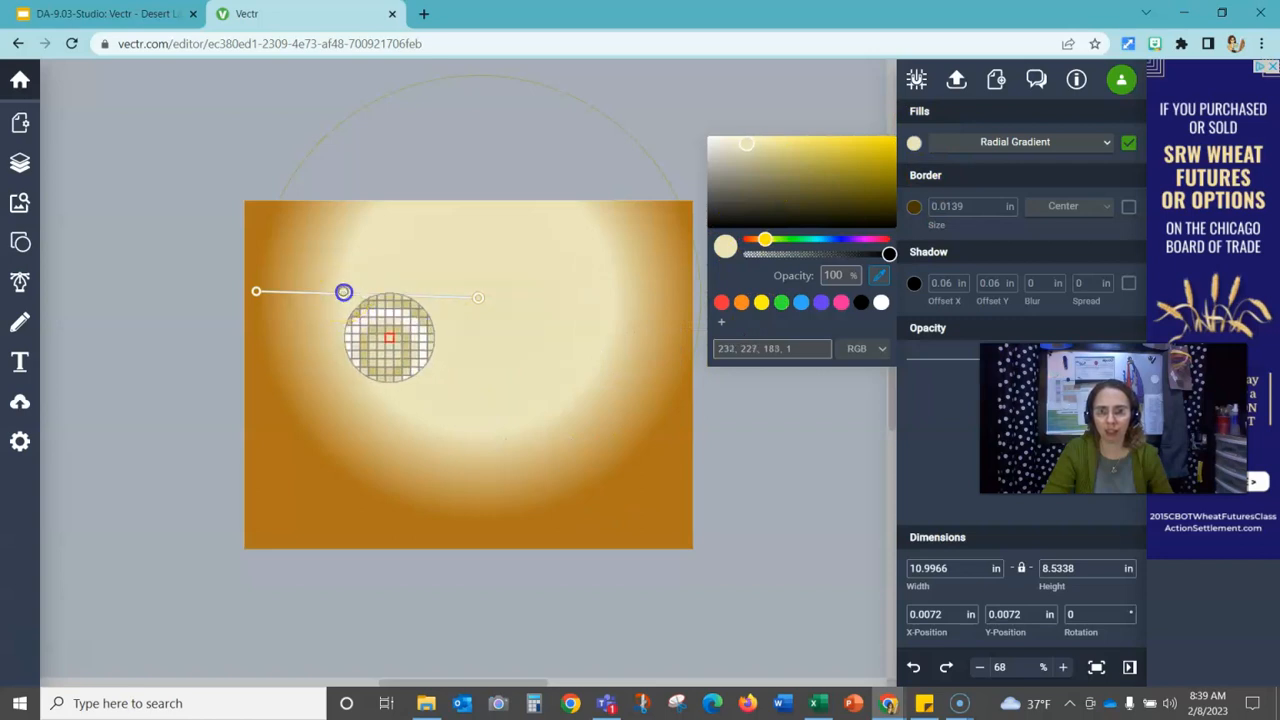
Change the gradient's centre stop to orange with RGB 215, 108, 13.
drag(759, 240, 757, 241)
click(758, 240)
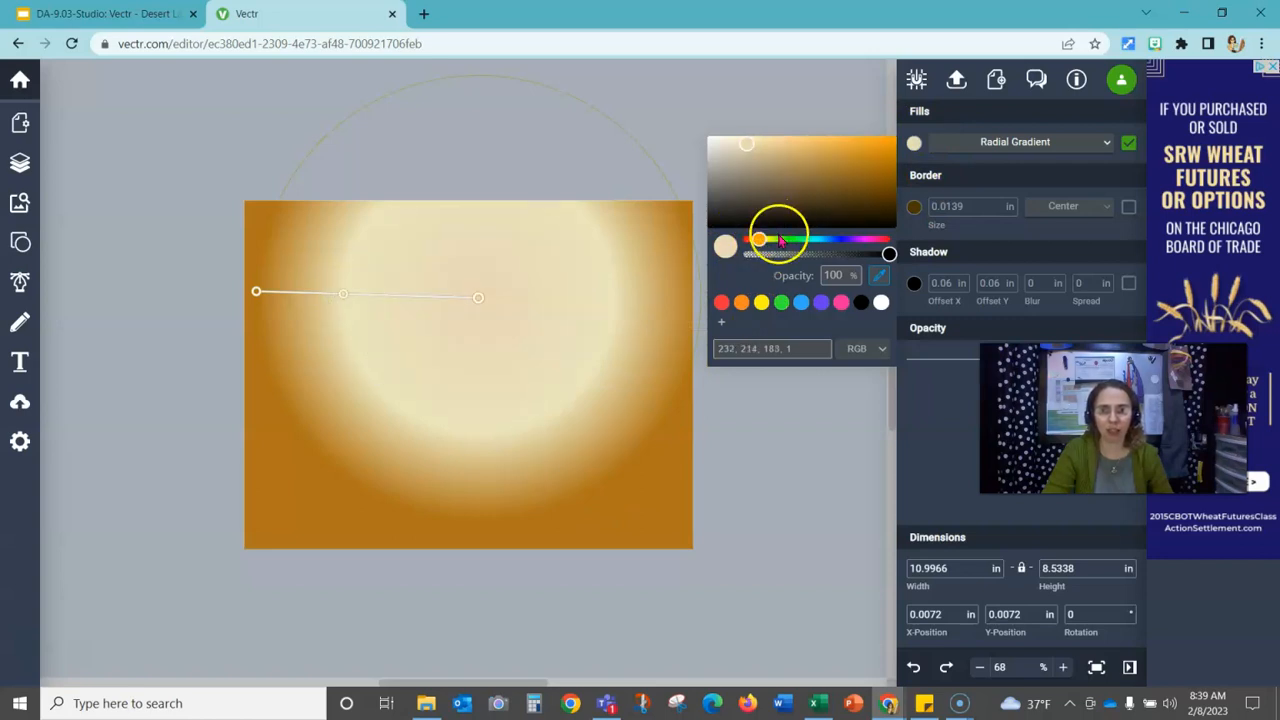
drag(759, 241, 755, 241)
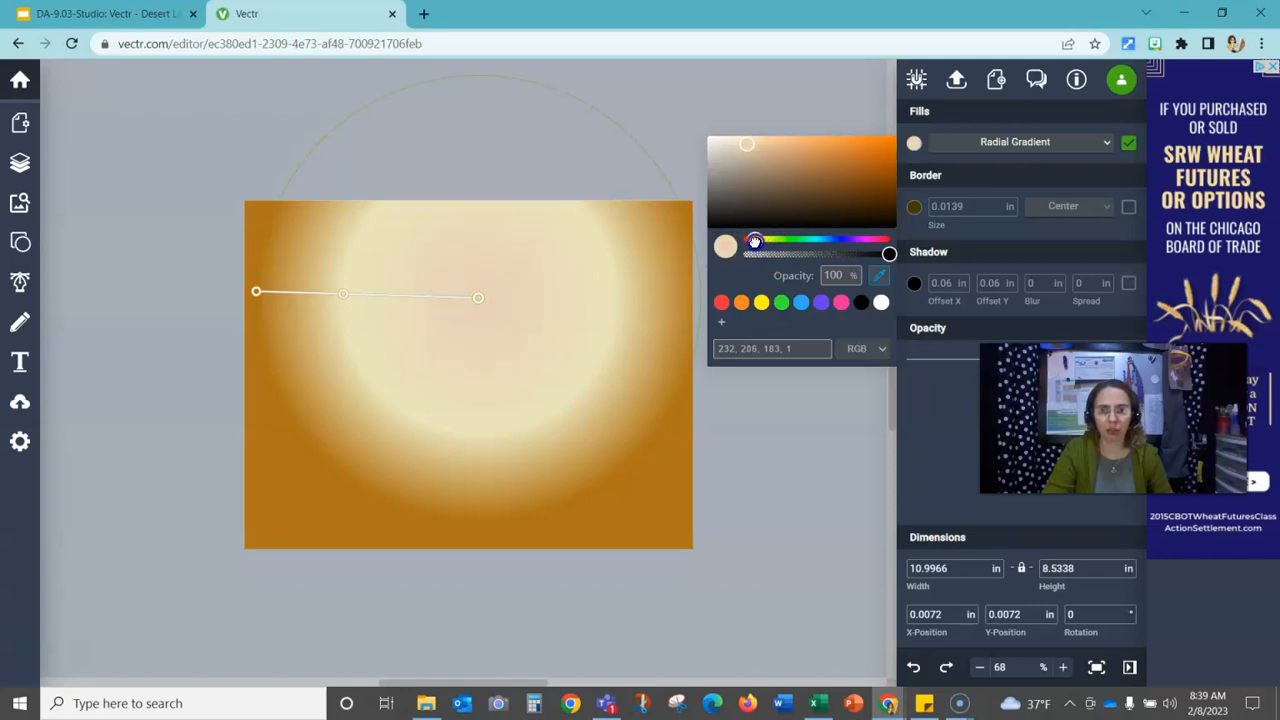
drag(876, 157, 884, 151)
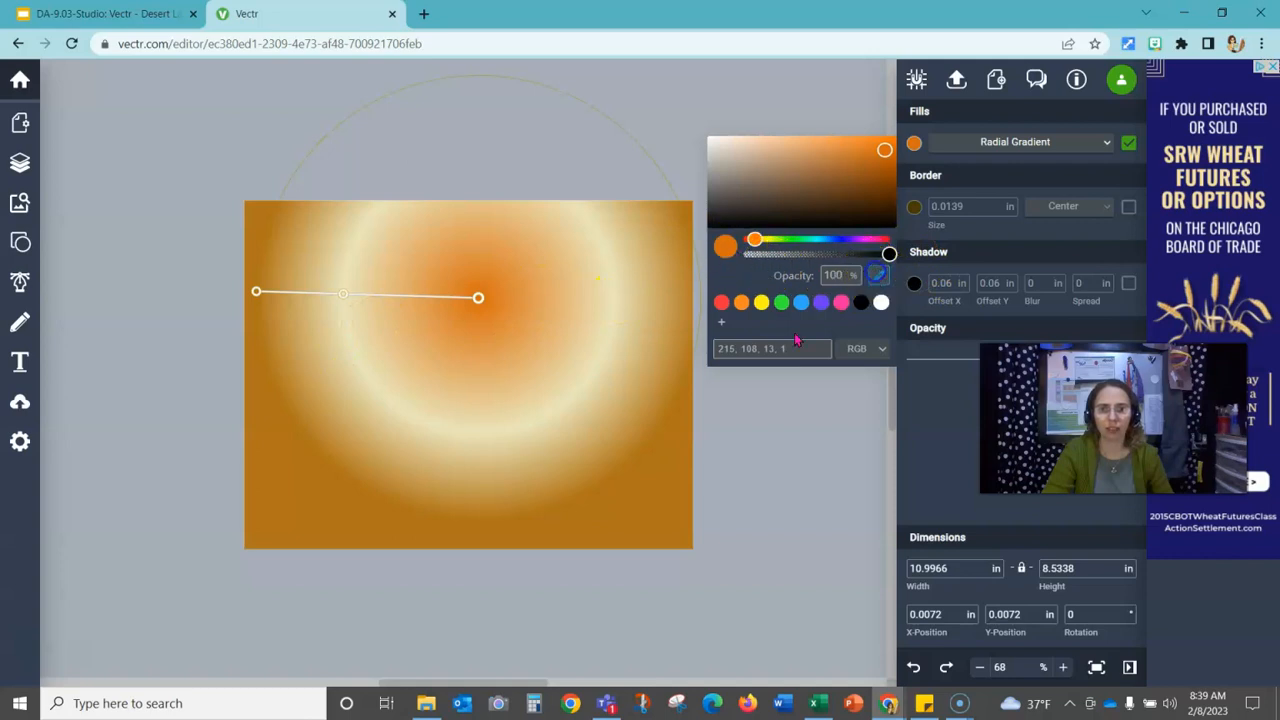
Sample the pale cream ring for the gradient's centre stop and set the middle stop to deep orange #D35E10.
click(456, 426)
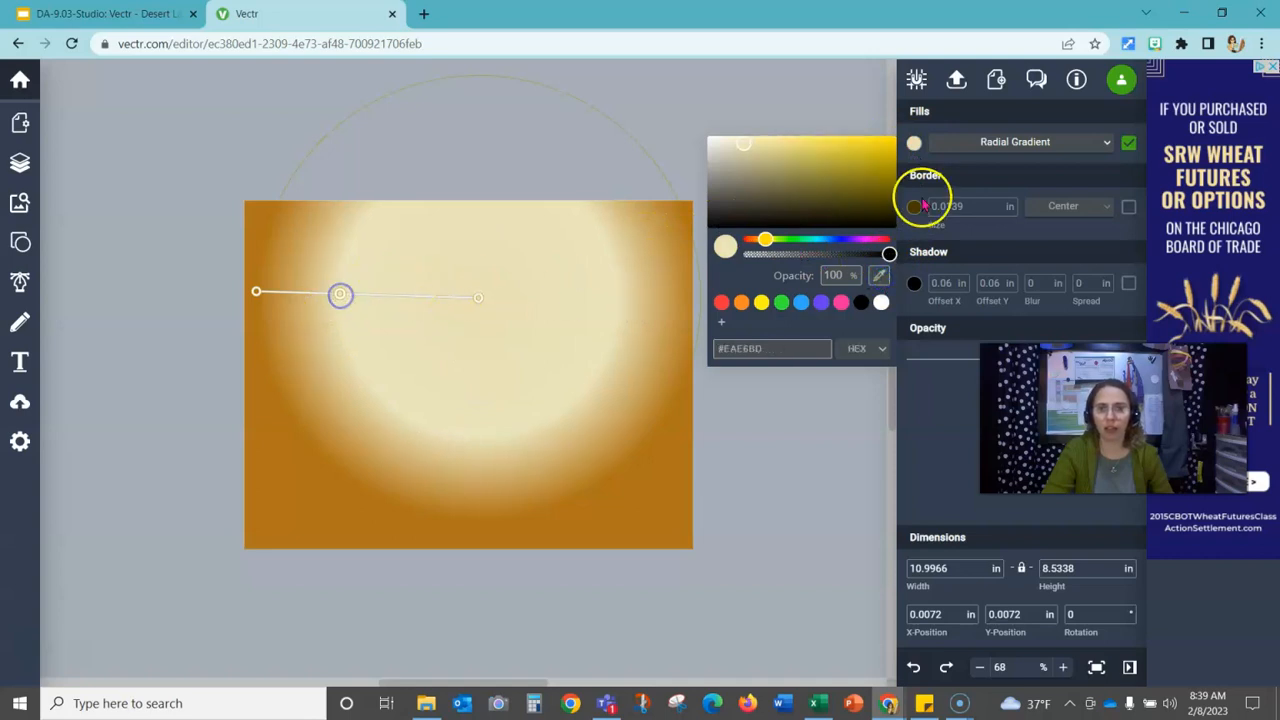
click(754, 238)
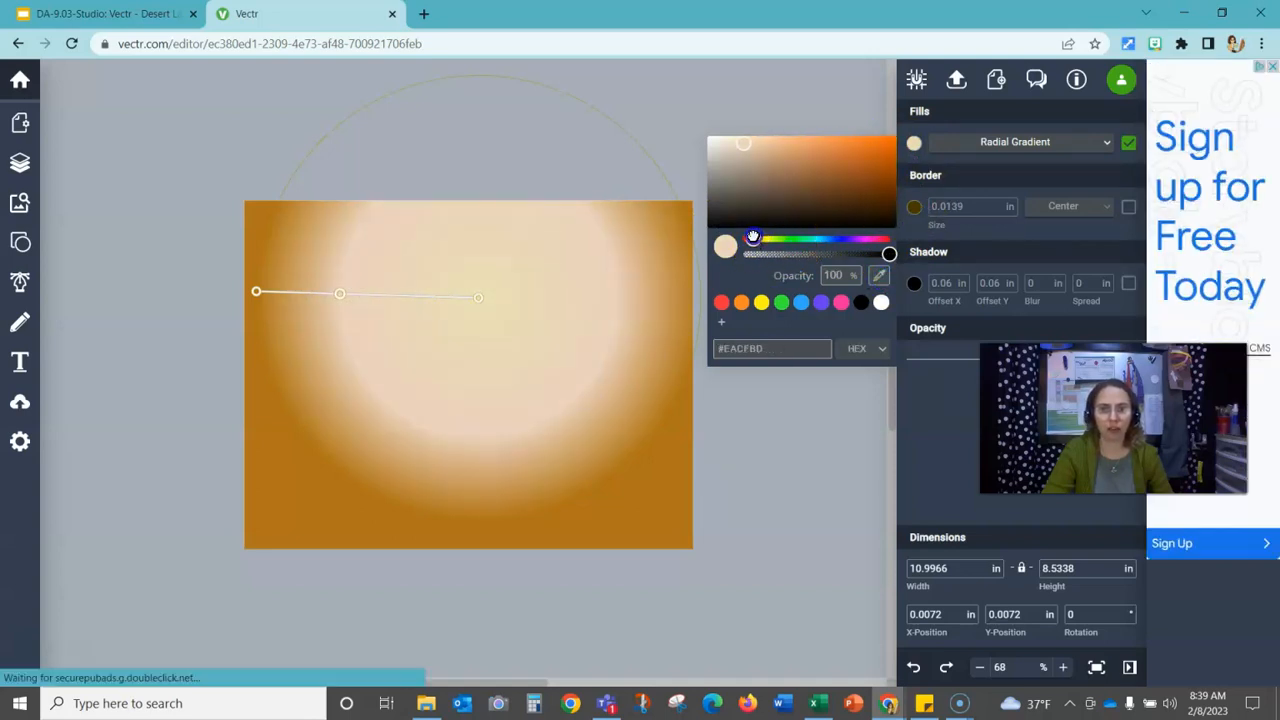
click(881, 152)
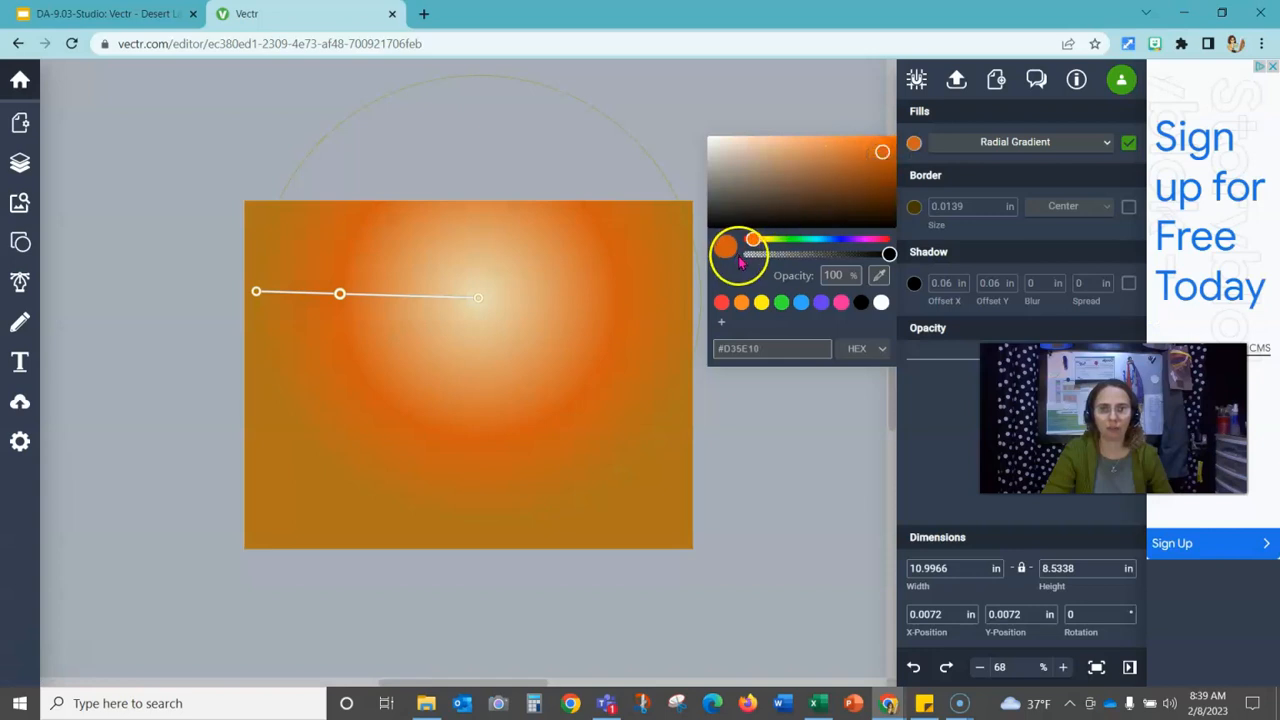
click(257, 292)
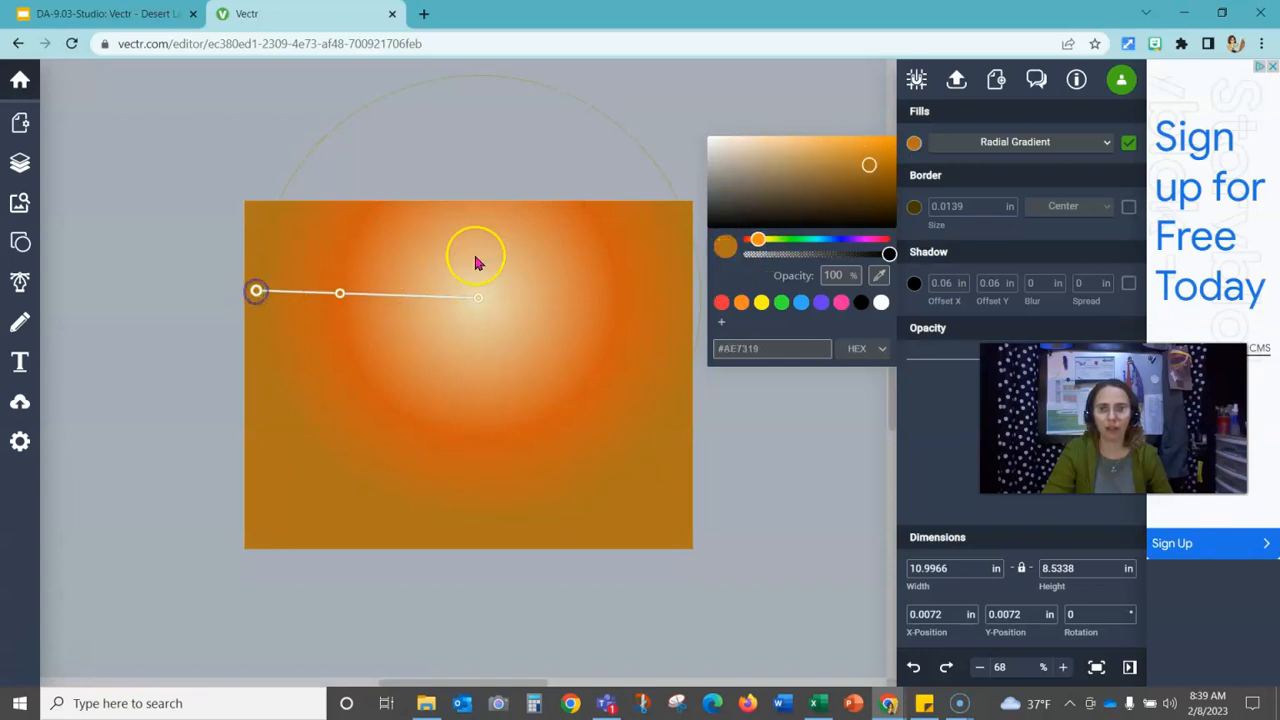
Move the sky gradient's middle stop closer to its centre and recolour the outer stop to bright yellow-orange #ECA436.
drag(767, 225, 816, 157)
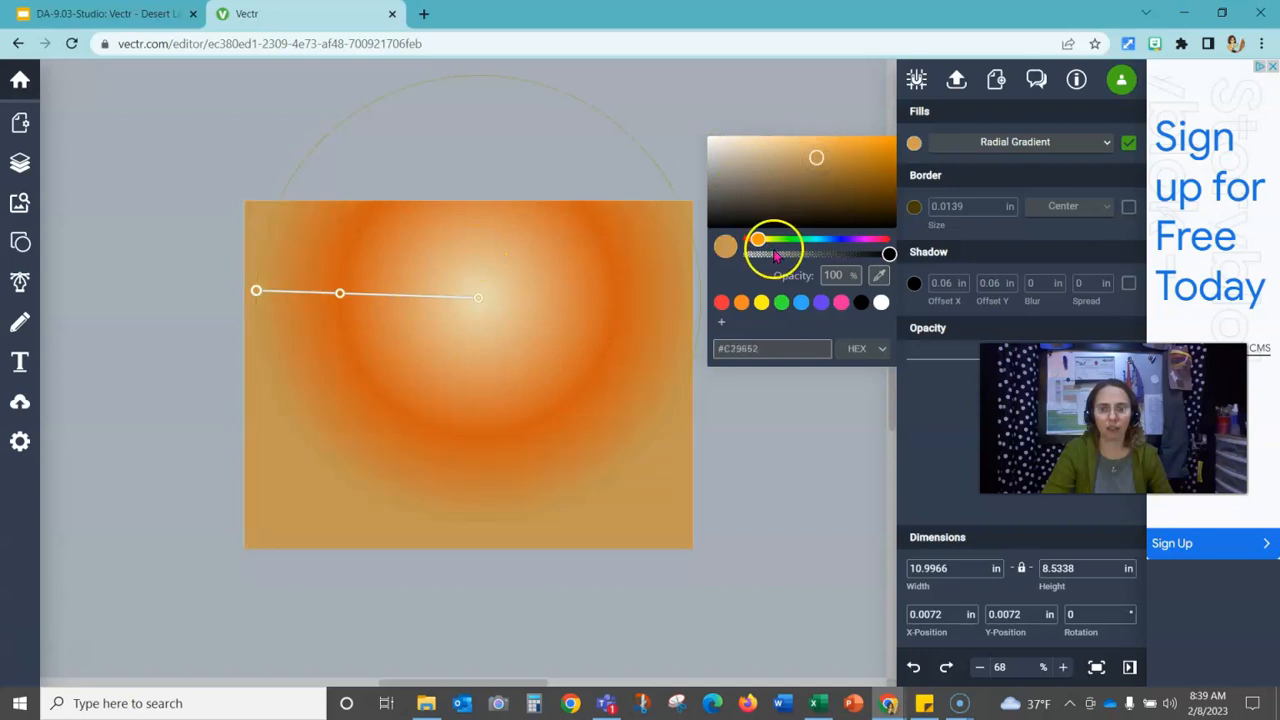
drag(340, 294, 374, 298)
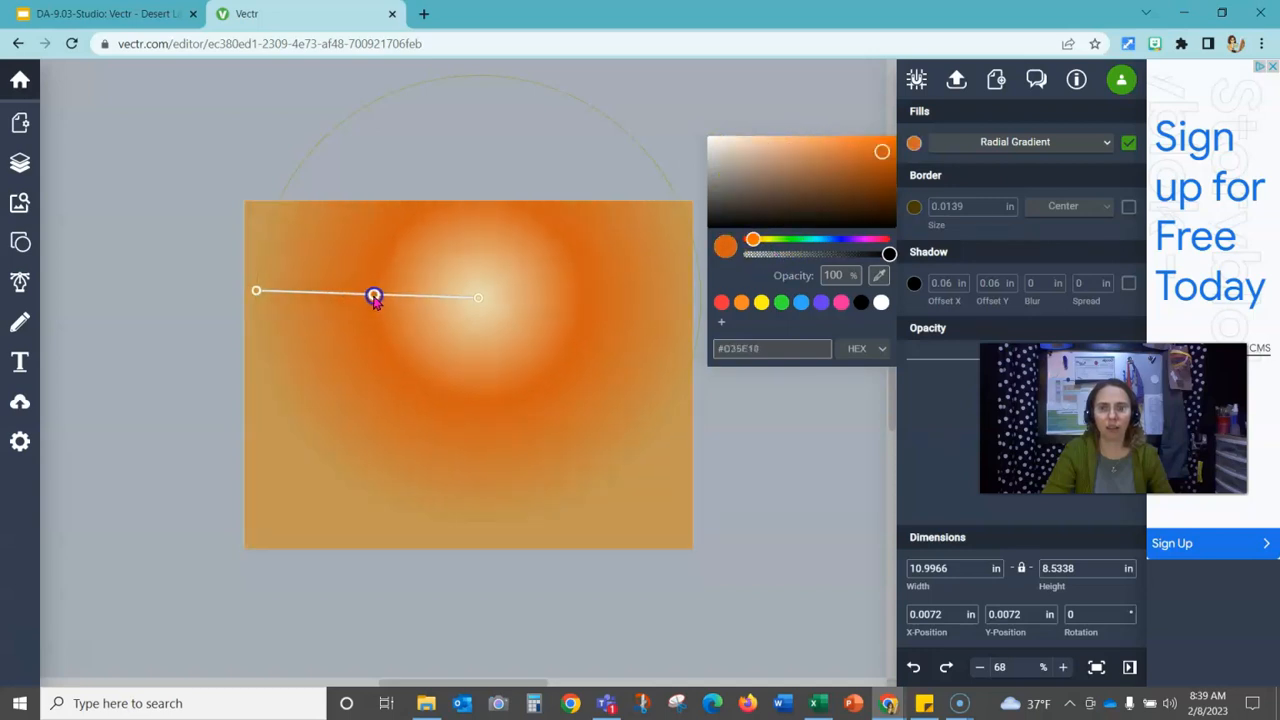
click(255, 290)
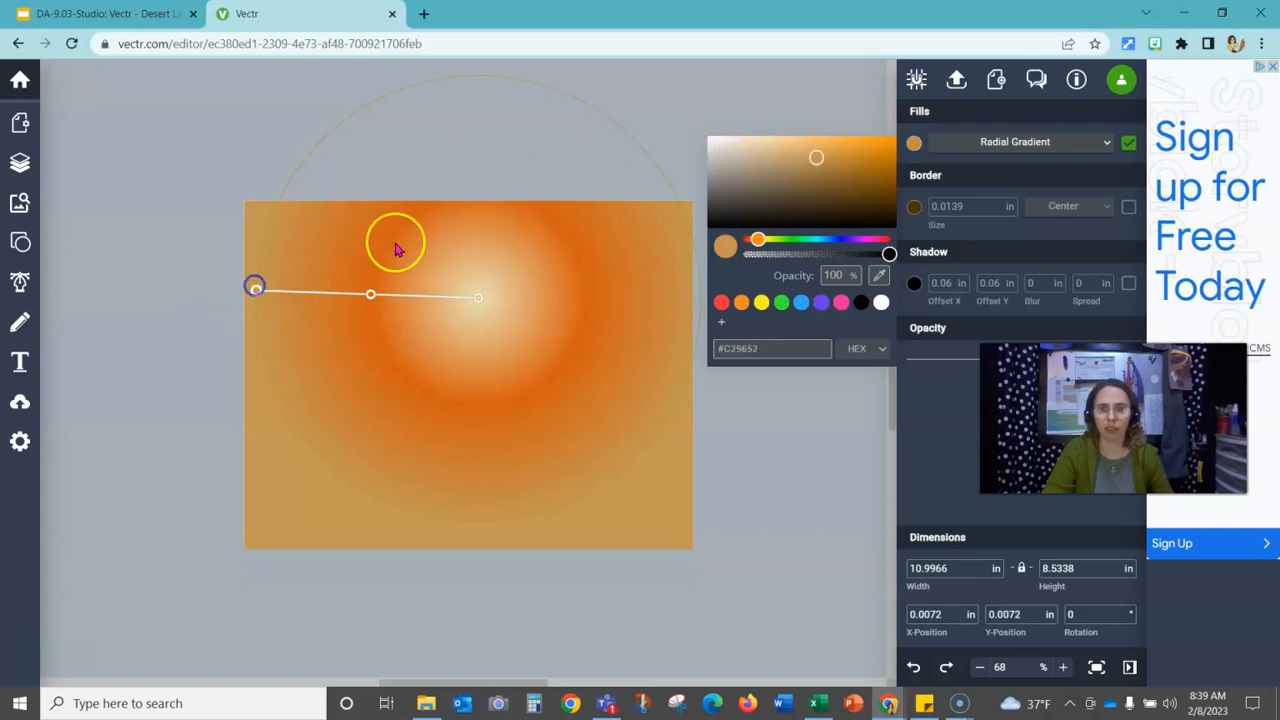
click(770, 142)
drag(801, 134, 854, 141)
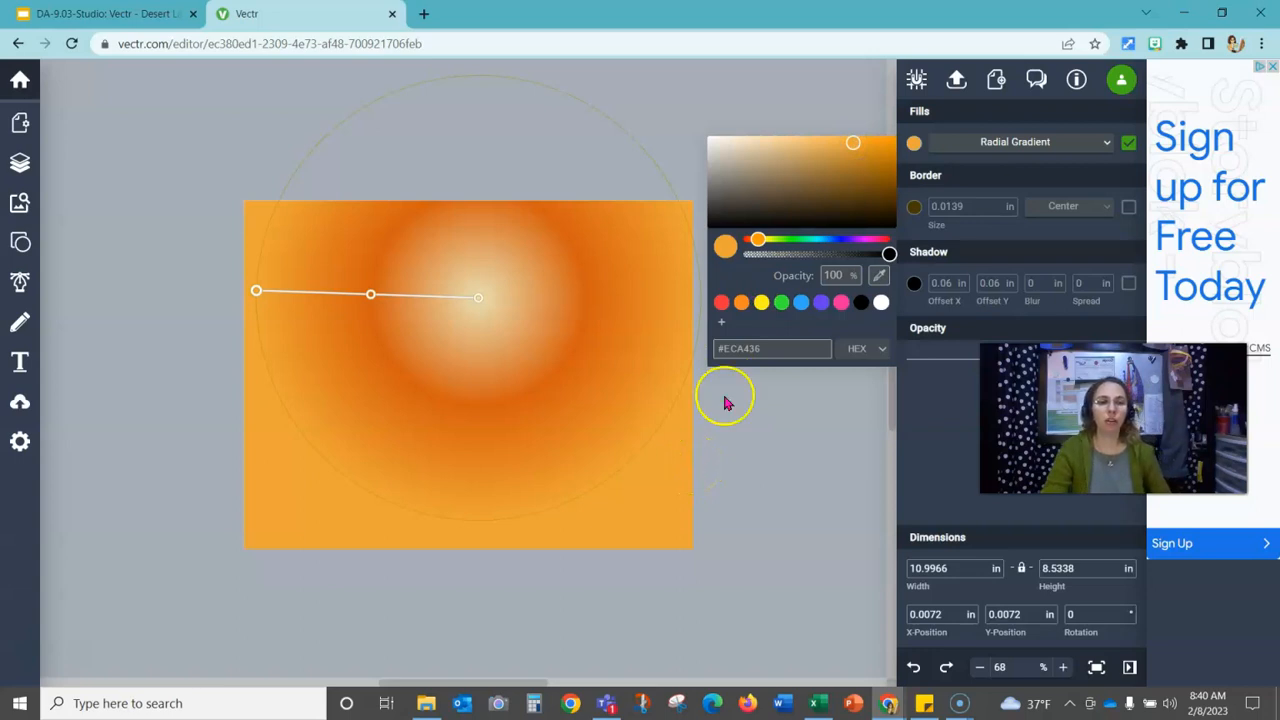
click(914, 143)
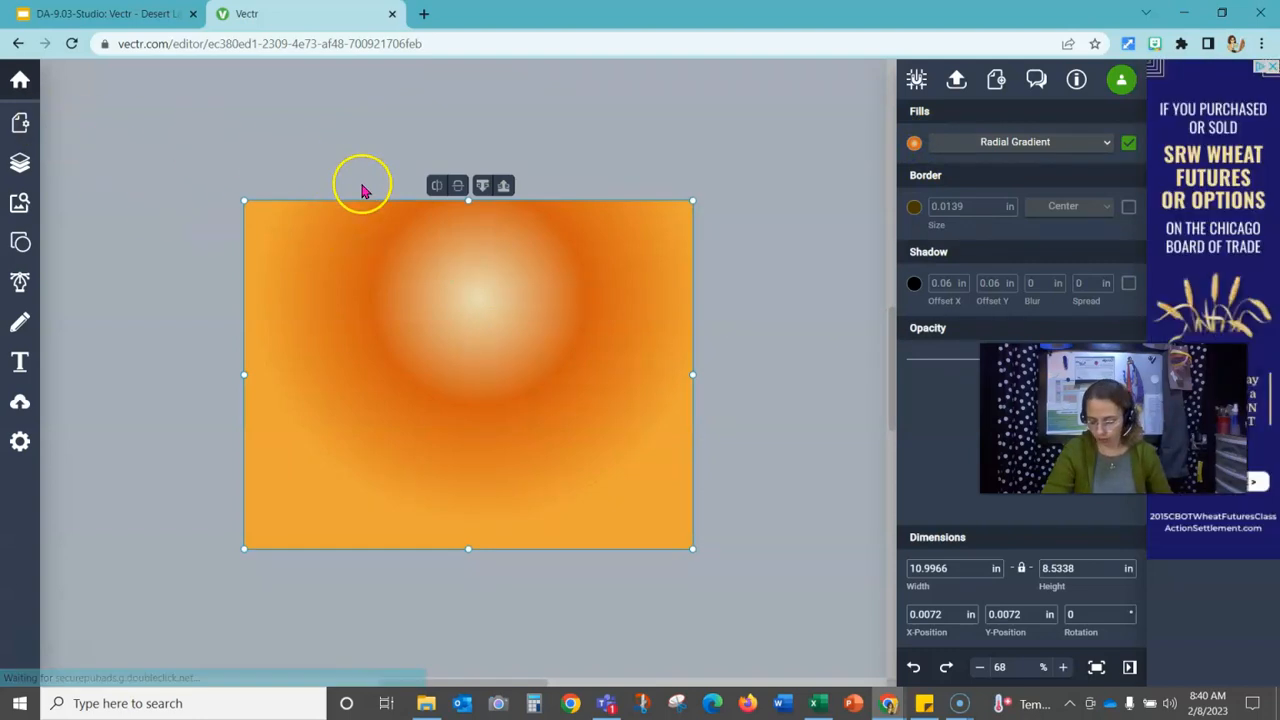
Export the page in PNG format and download the file.
click(957, 84)
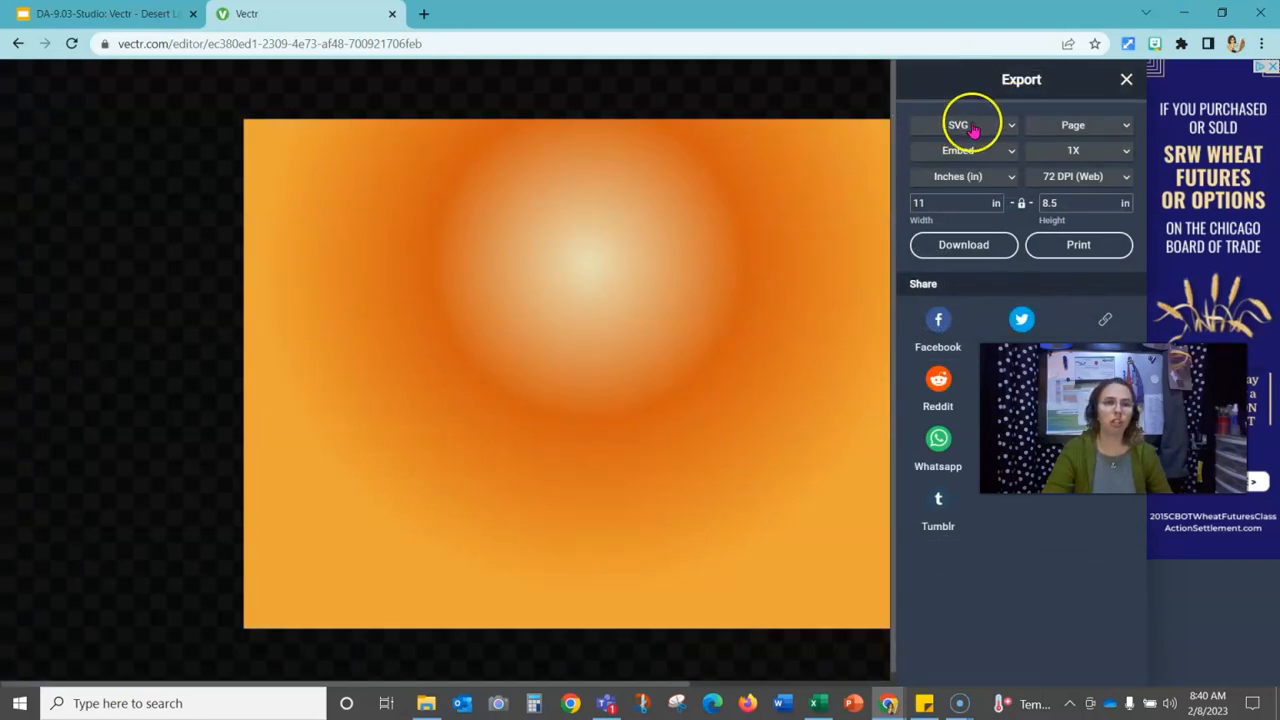
click(972, 125)
click(962, 184)
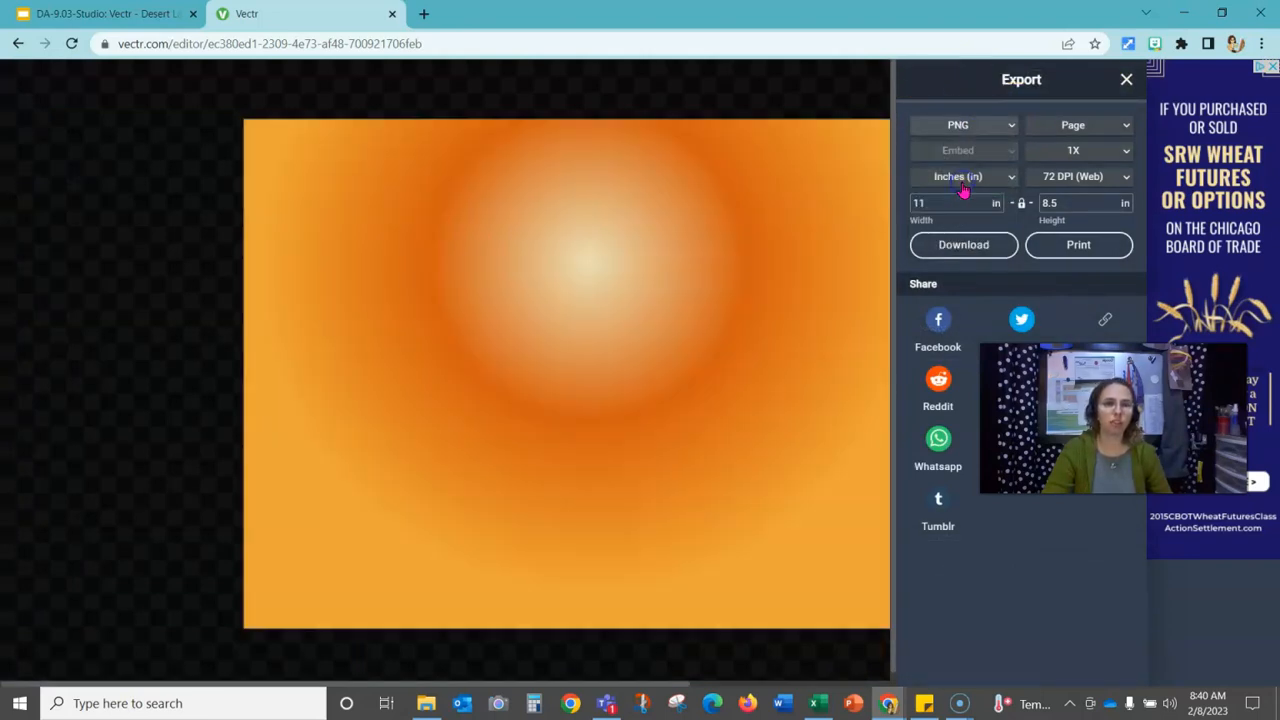
click(974, 129)
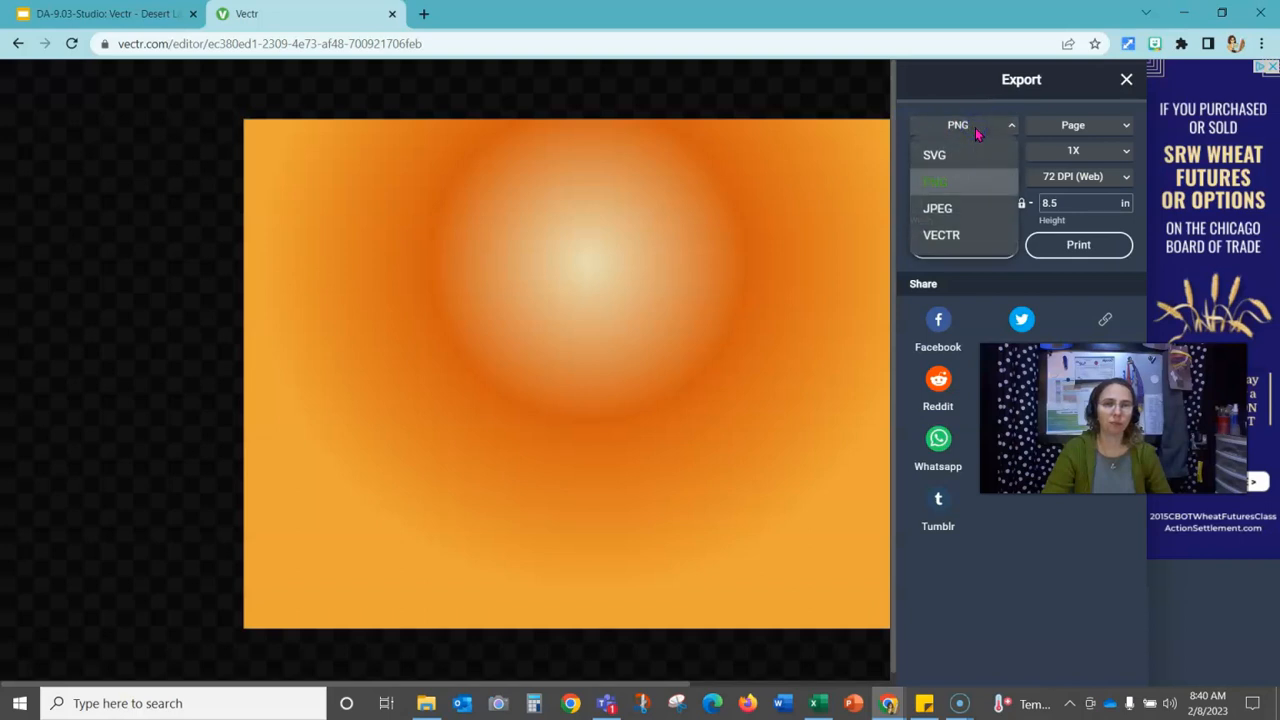
click(977, 133)
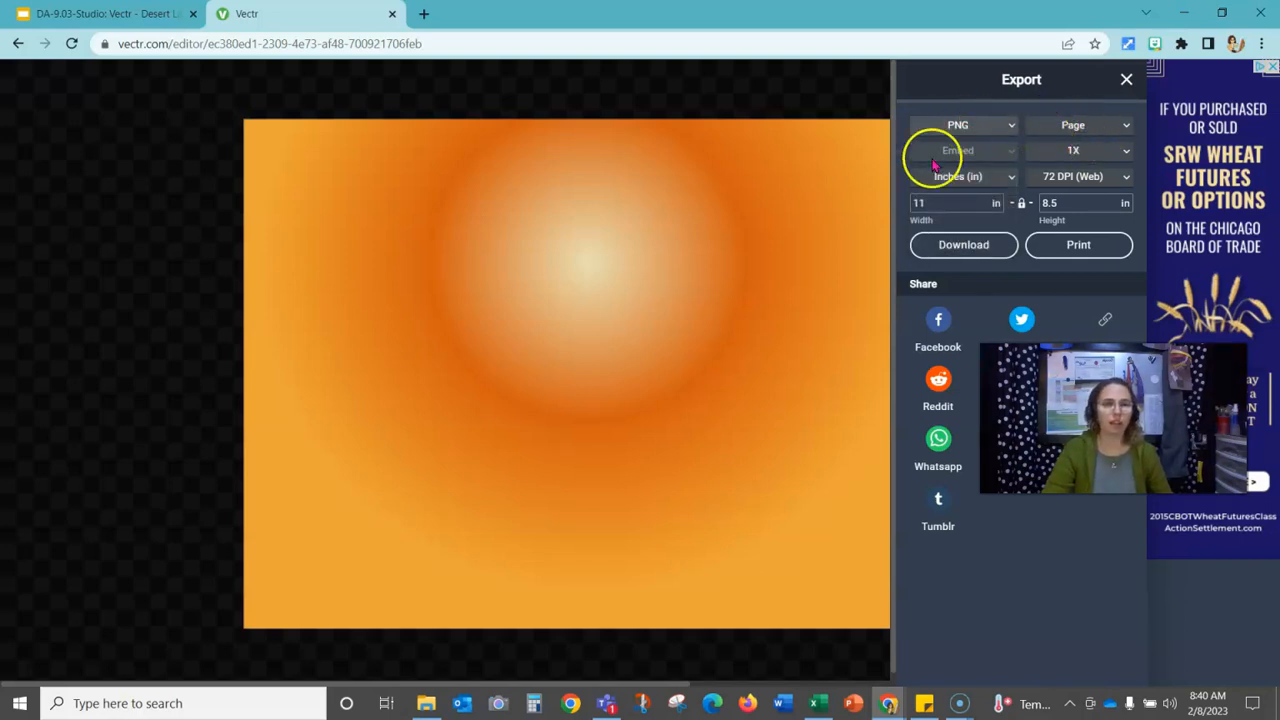
click(972, 248)
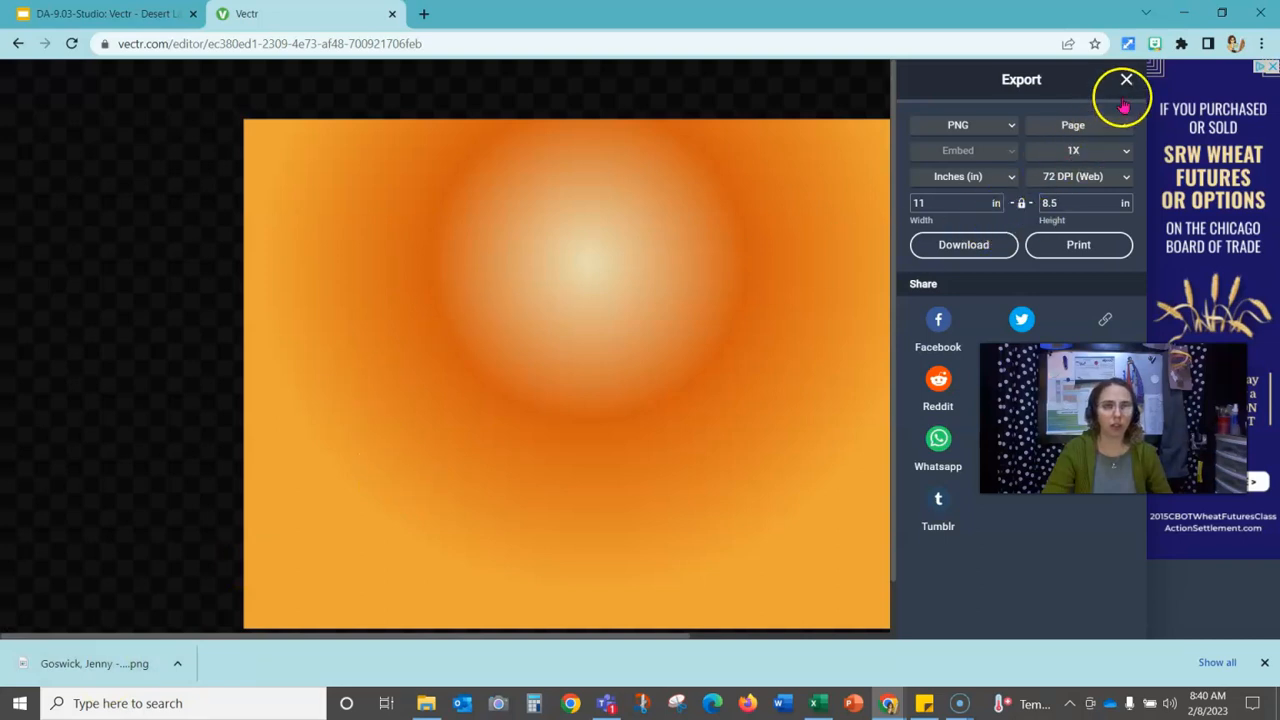
Download a second copy of the artwork in VECTR format and return to the drawing.
click(1011, 127)
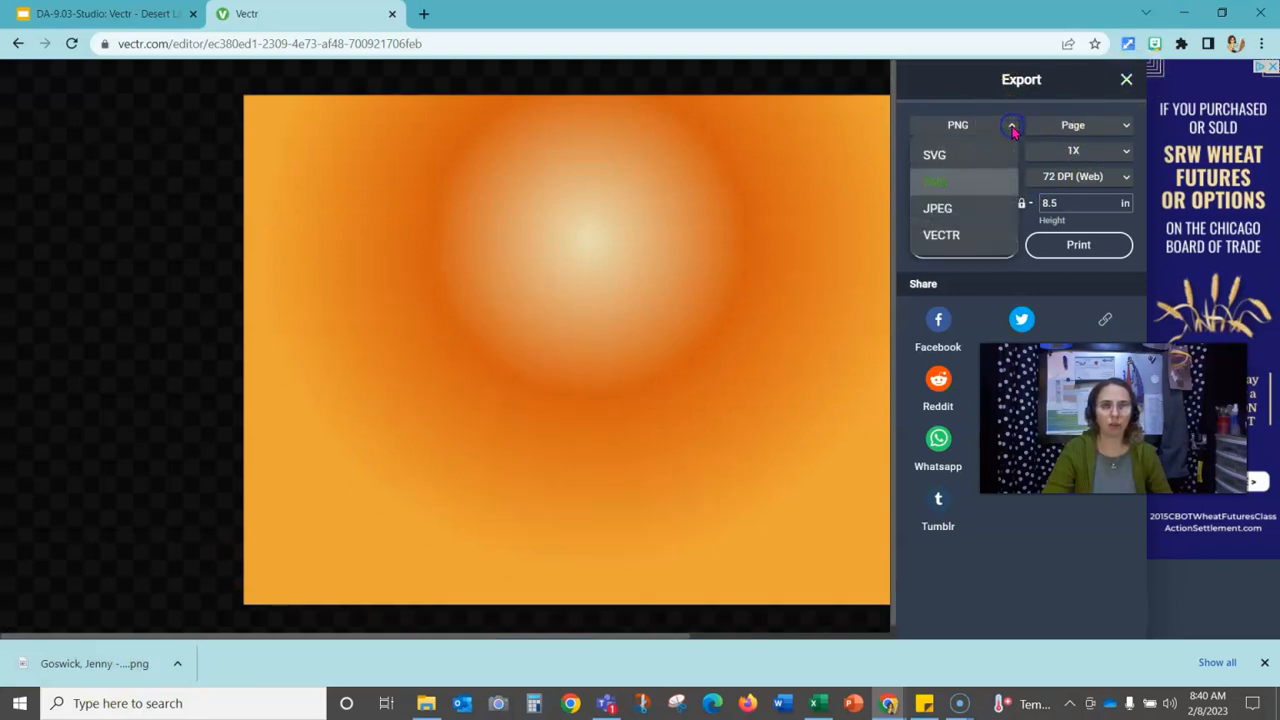
click(943, 235)
click(962, 246)
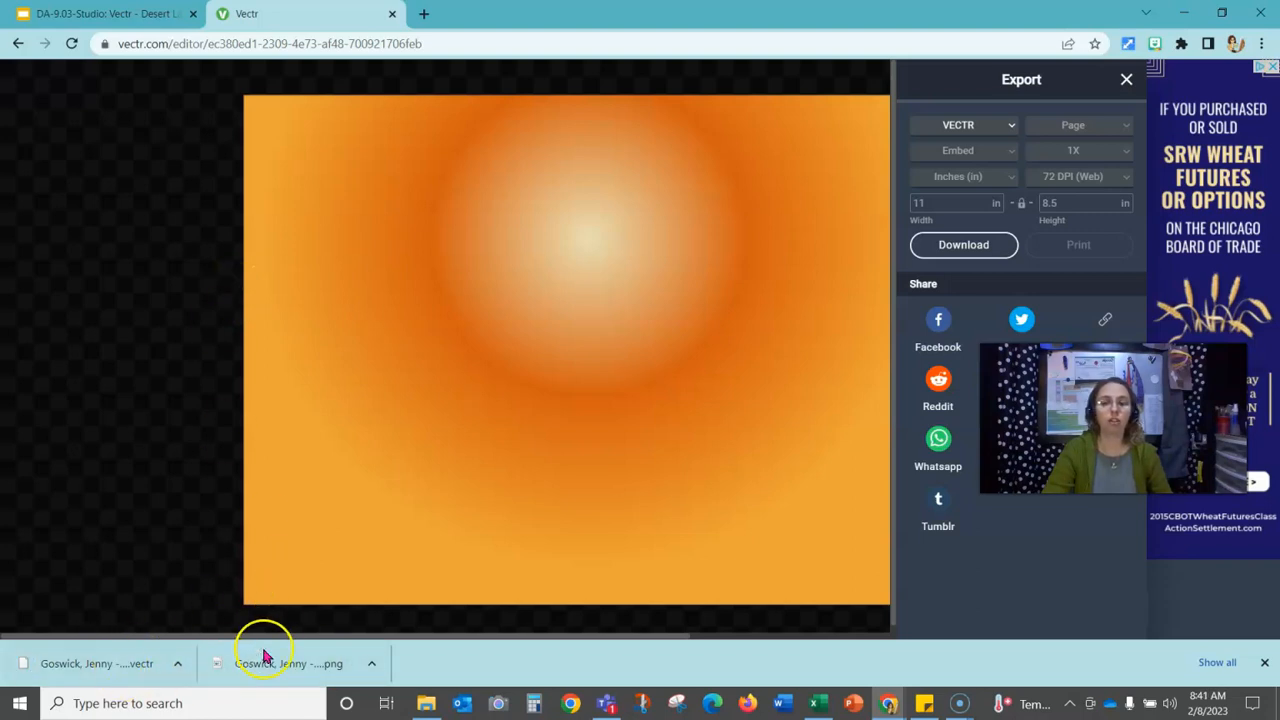
click(1126, 84)
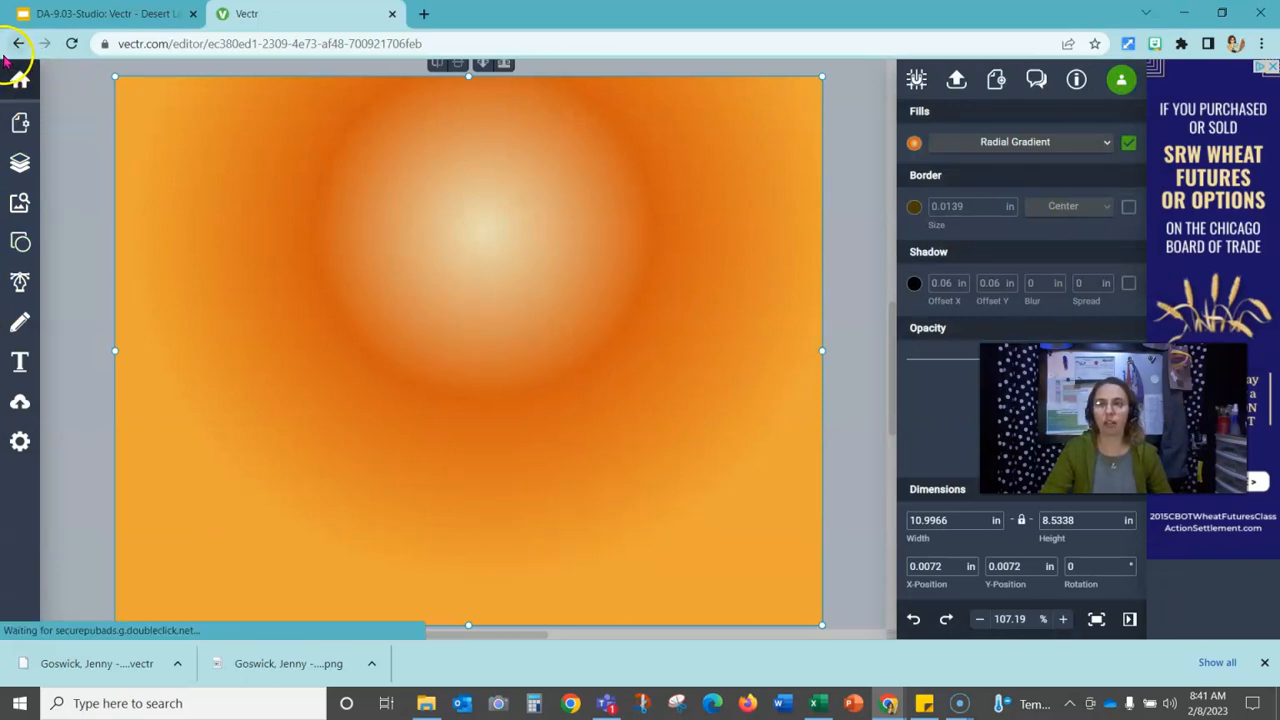
Capture a screen snip of the whole Vectr workspace to the clipboard and dismiss the snip notification.
key(super+shift+s)
drag(1, 53, 1152, 650)
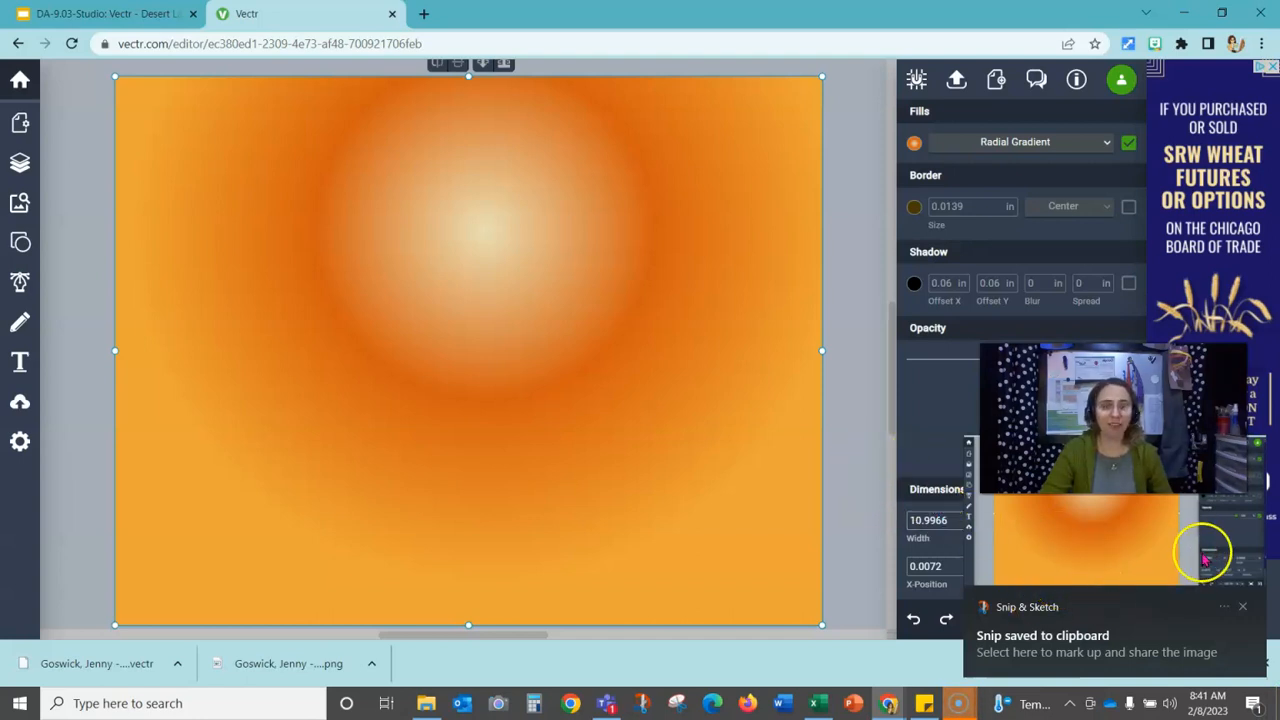
click(1243, 607)
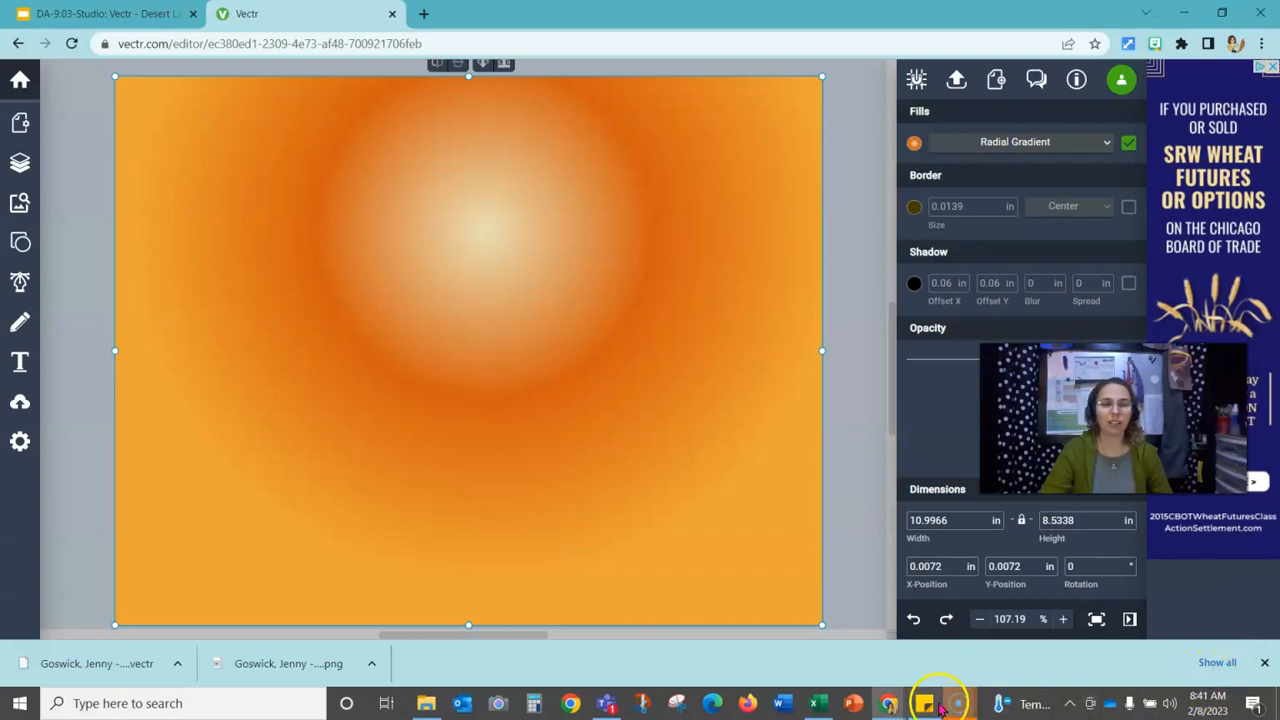